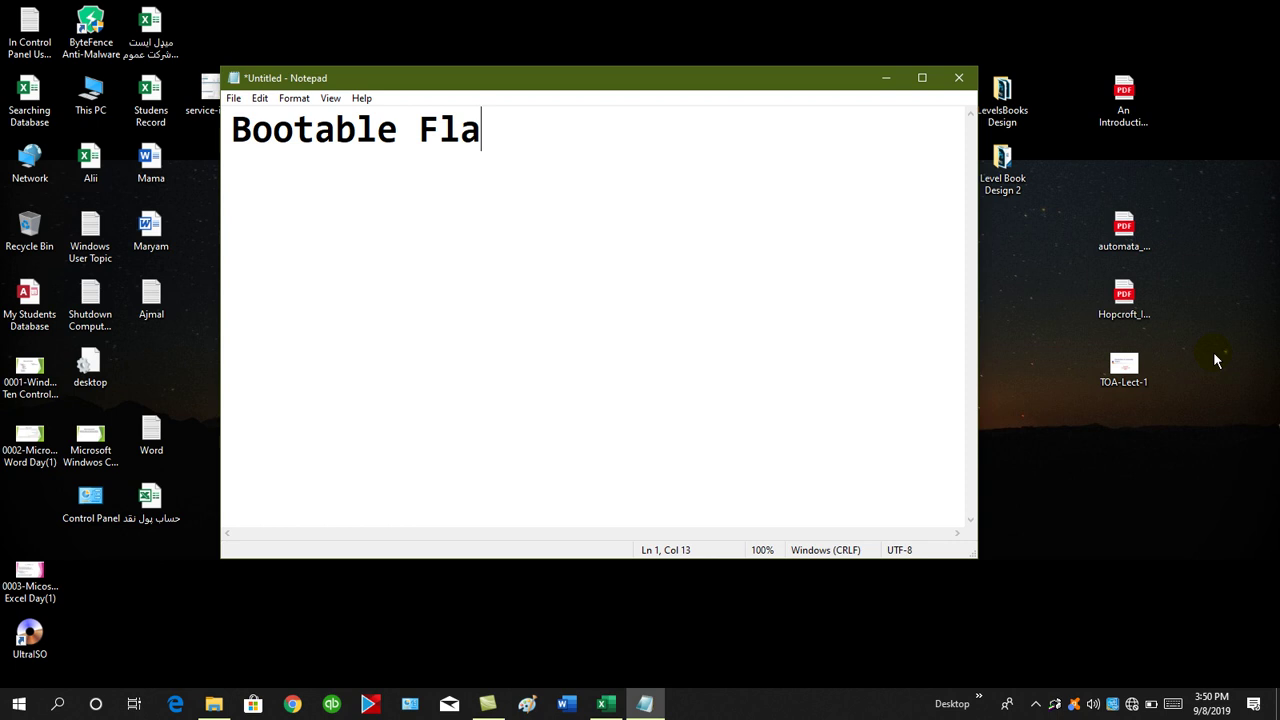
# Complete the heading as "Bootable Flash" and add the line "Windows CMD" below it after a blank line
pyautogui.write('las')
pyautogui.press('BackSpace')
pyautogui.write('sh')
pyautogui.press('Return')
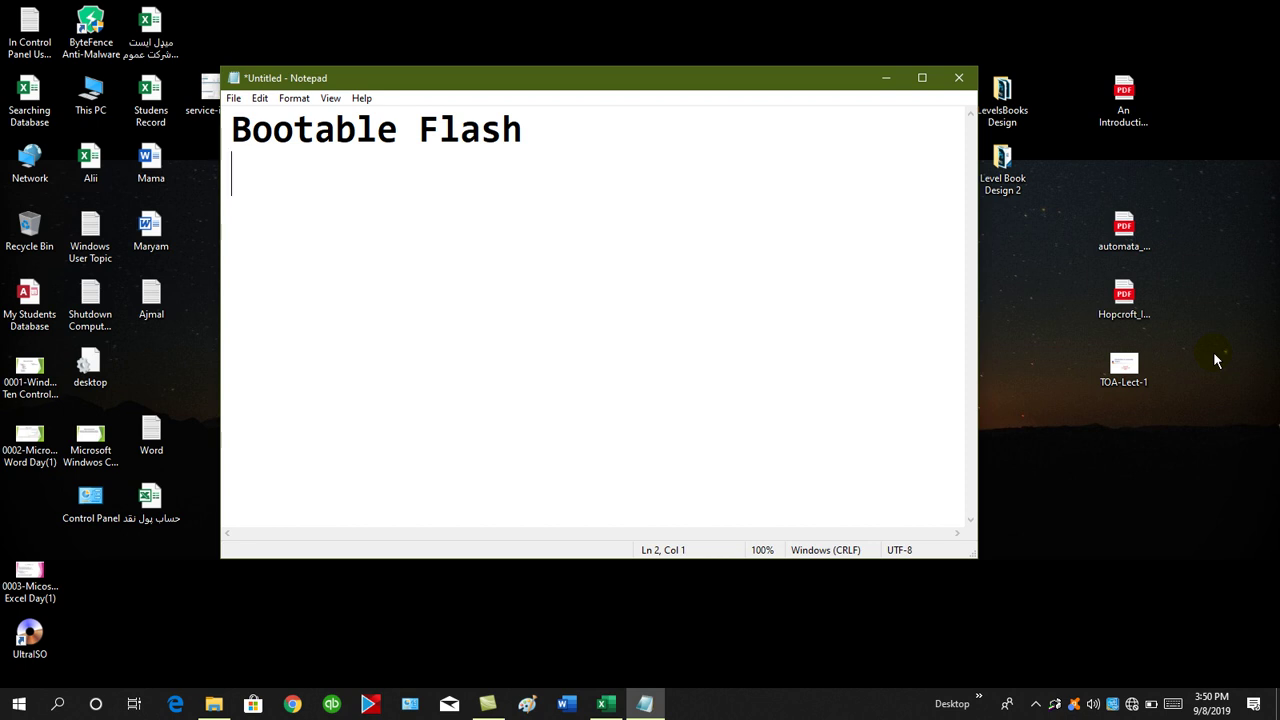
pyautogui.press('Return')
pyautogui.write('Windows ')
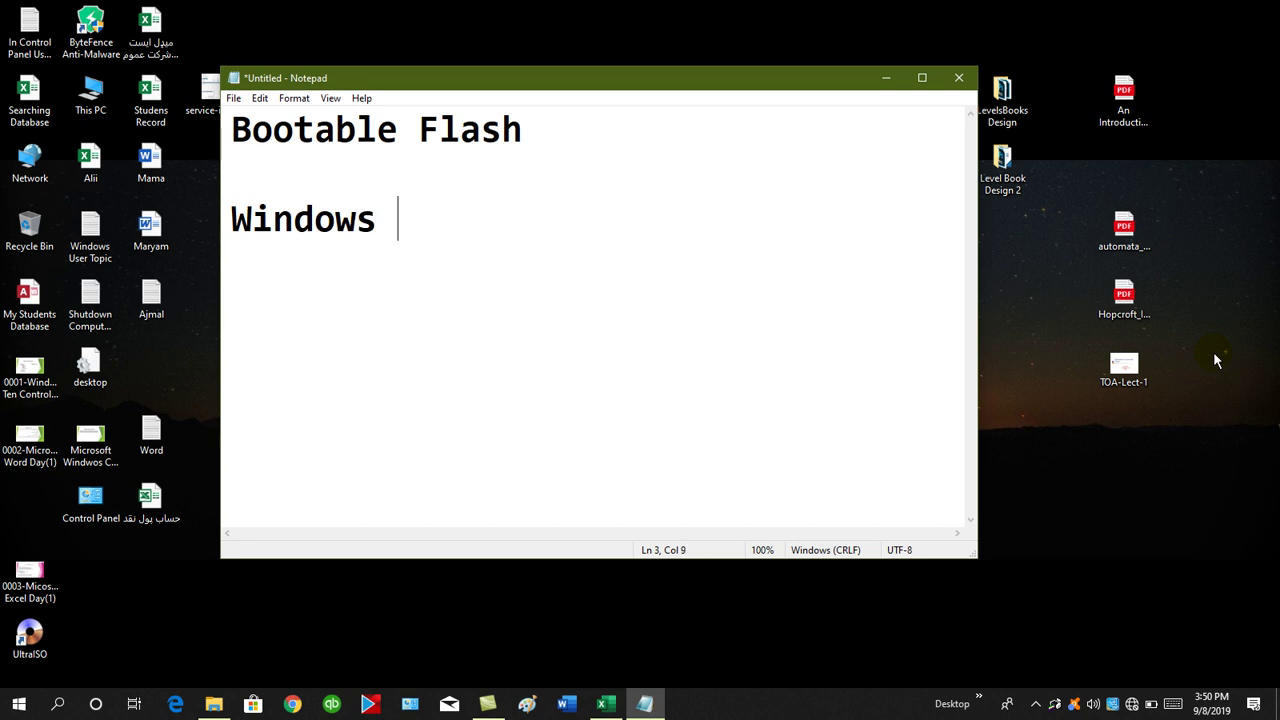
pyautogui.write('CMD')
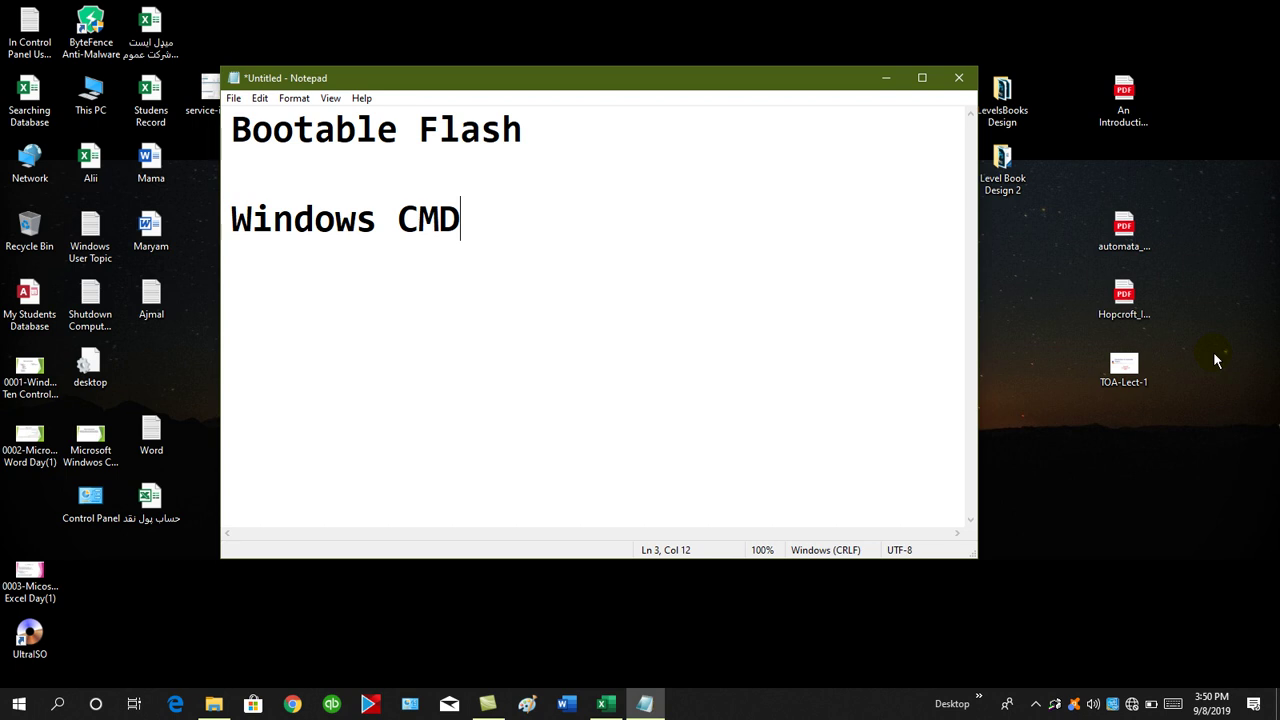
# Replace all the text in the note with "Power iso"
pyautogui.moveTo(629, 254); pyautogui.dragTo(235, 225)
pyautogui.click(330, 145)
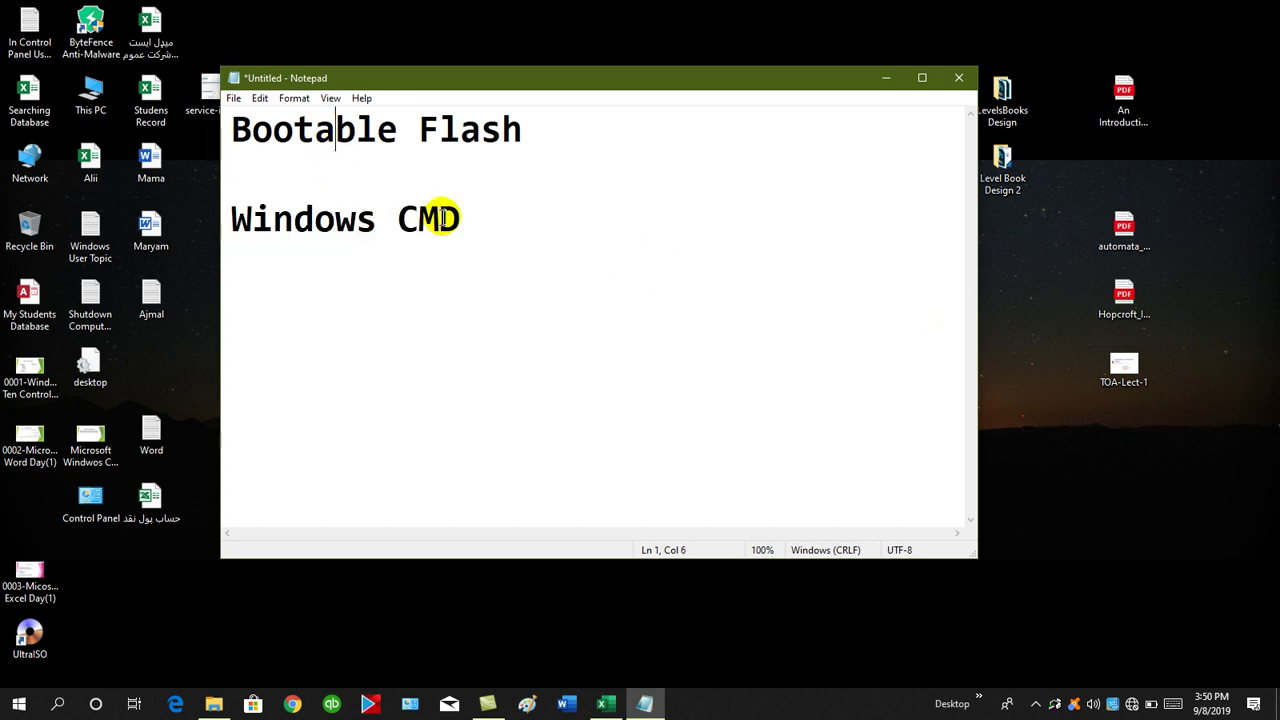
pyautogui.moveTo(462, 220); pyautogui.dragTo(217, 143)
pyautogui.press('Delete')
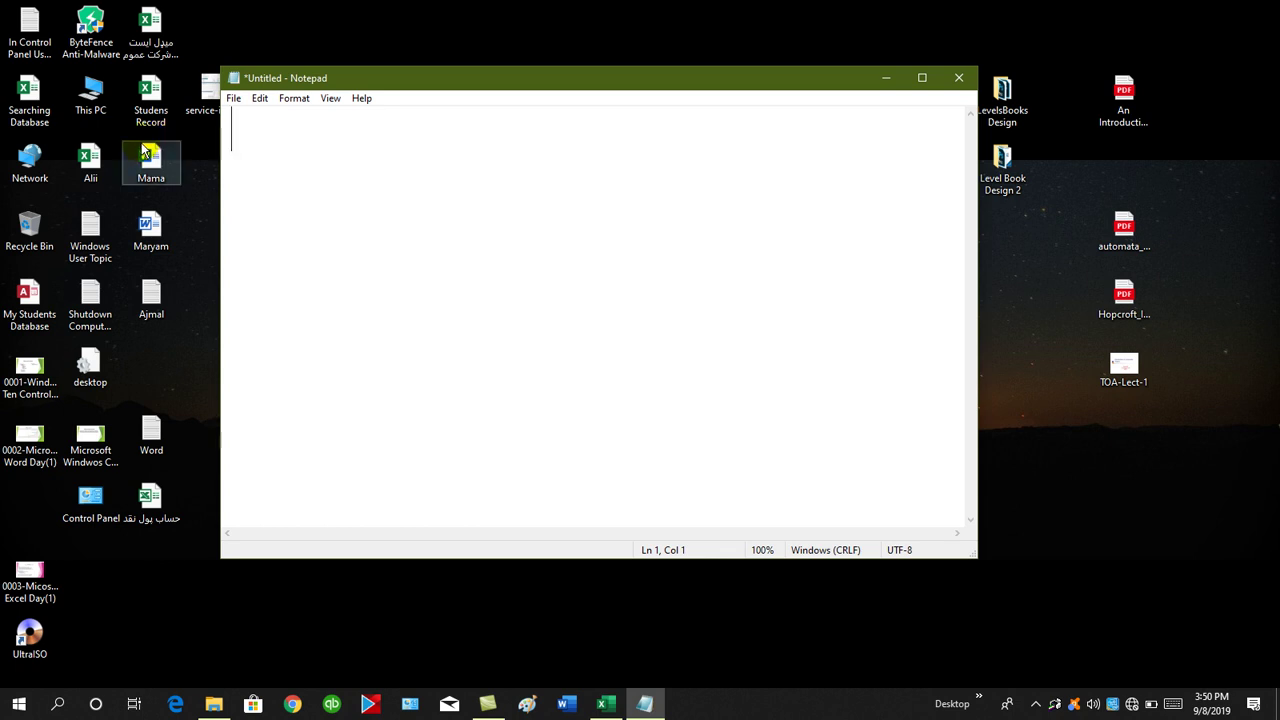
pyautogui.write('Power')
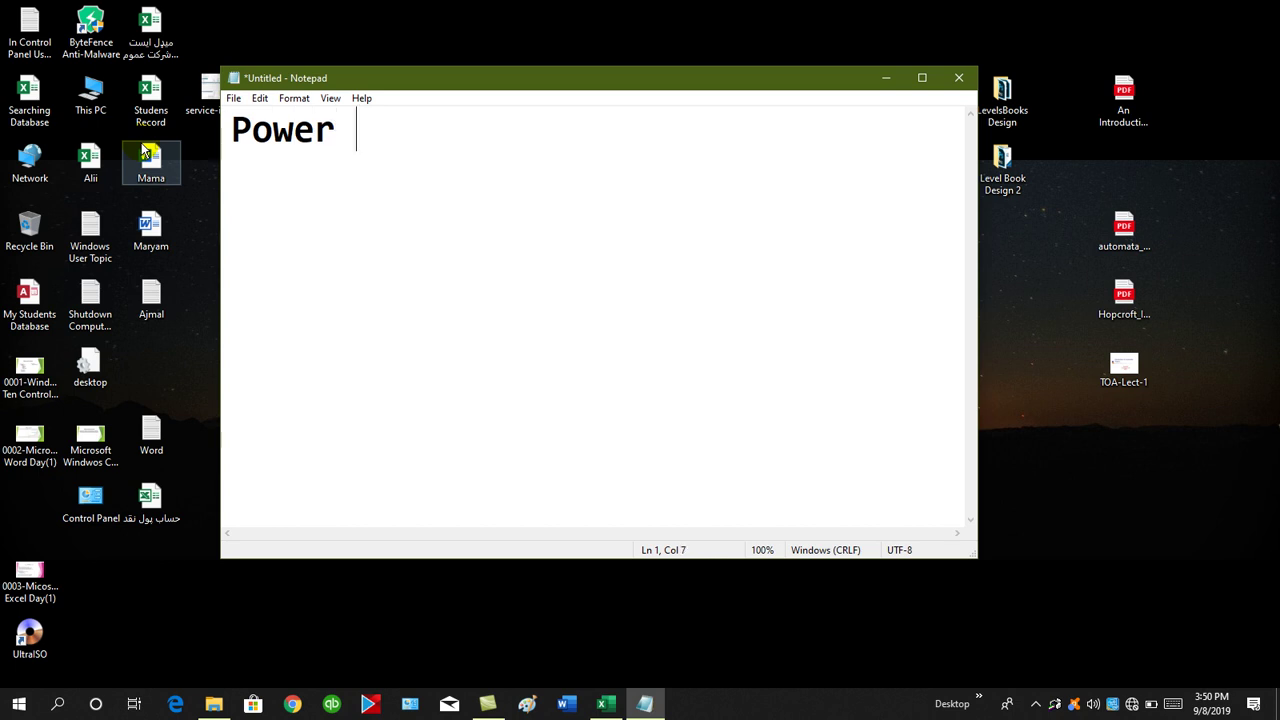
pyautogui.write(' iso')
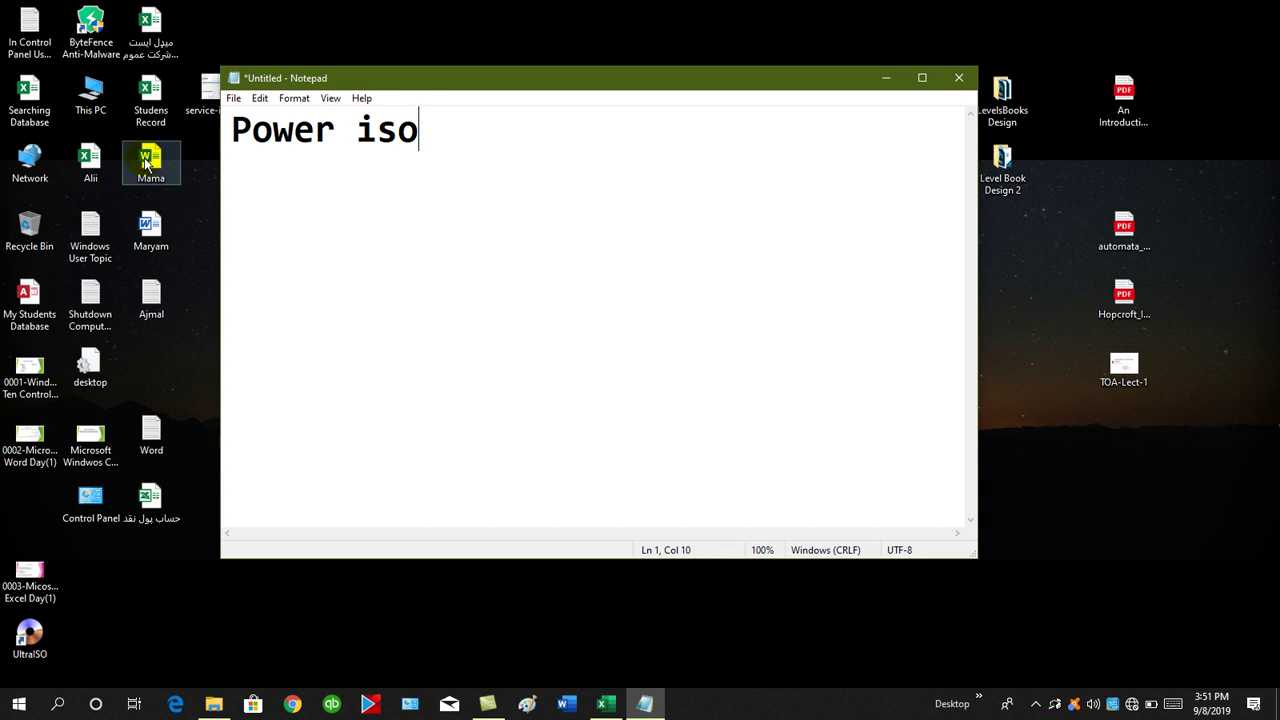
# Look over the computer's drives in This PC and close its window
pyautogui.click(88, 97)
pyautogui.doubleClick(88, 97)
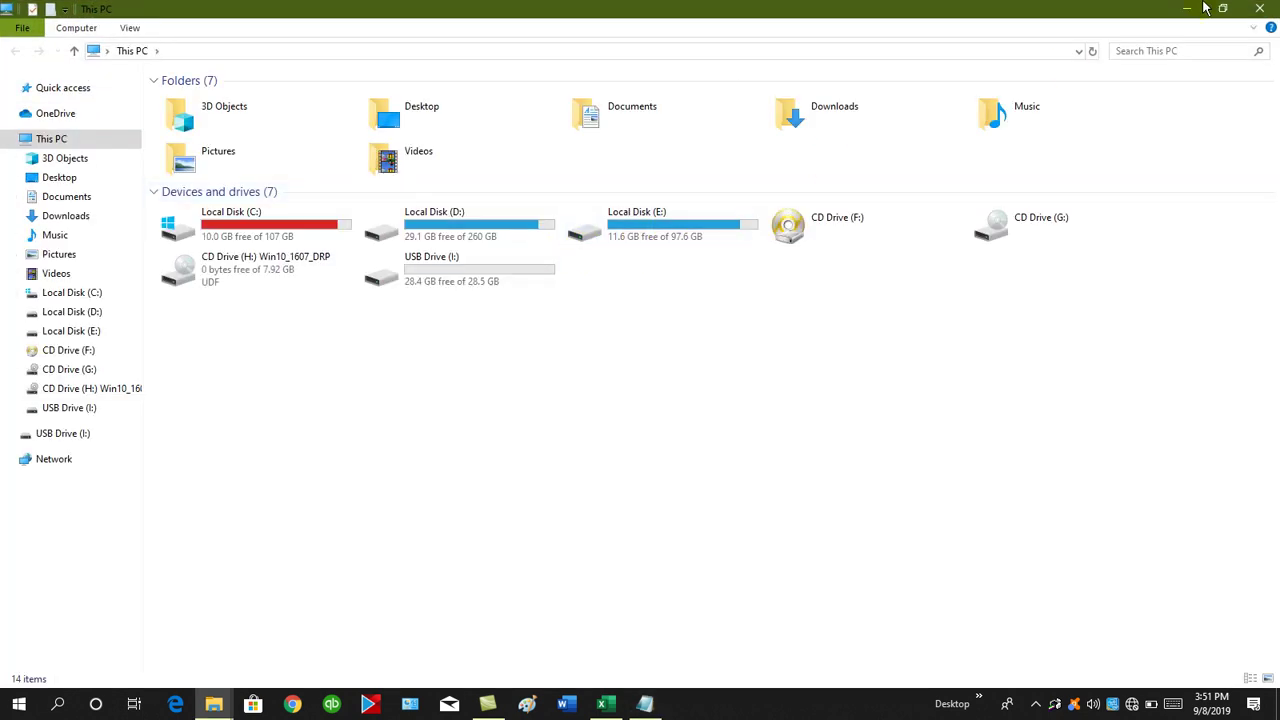
pyautogui.click(1261, 8)
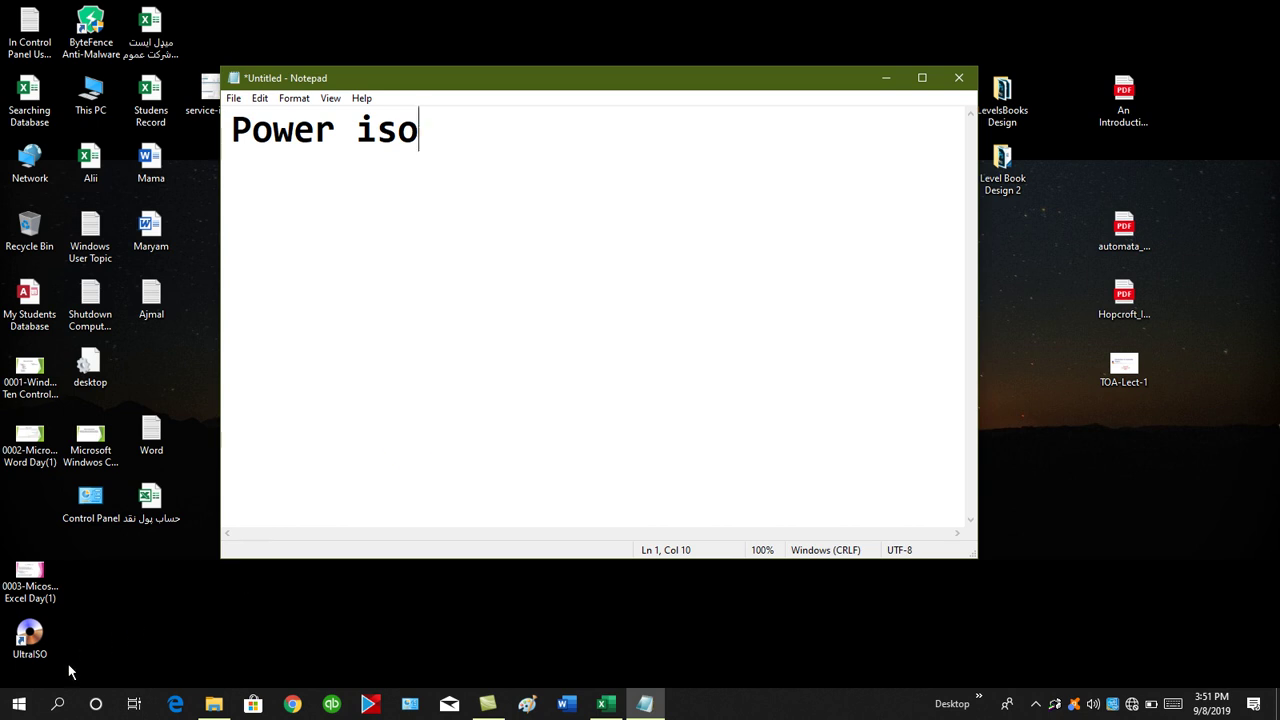
# Add "Ultraiso" on a second line below "Power iso" in the note
pyautogui.press('Return')
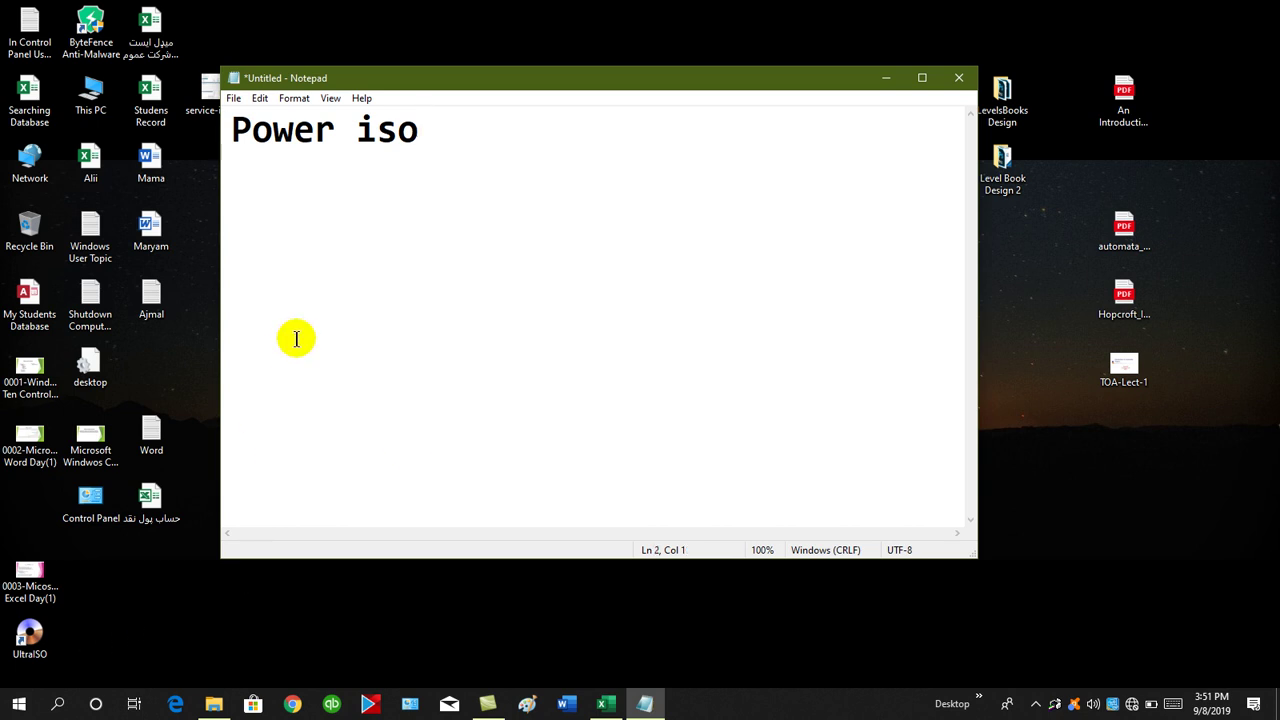
pyautogui.write('Ultraiso')
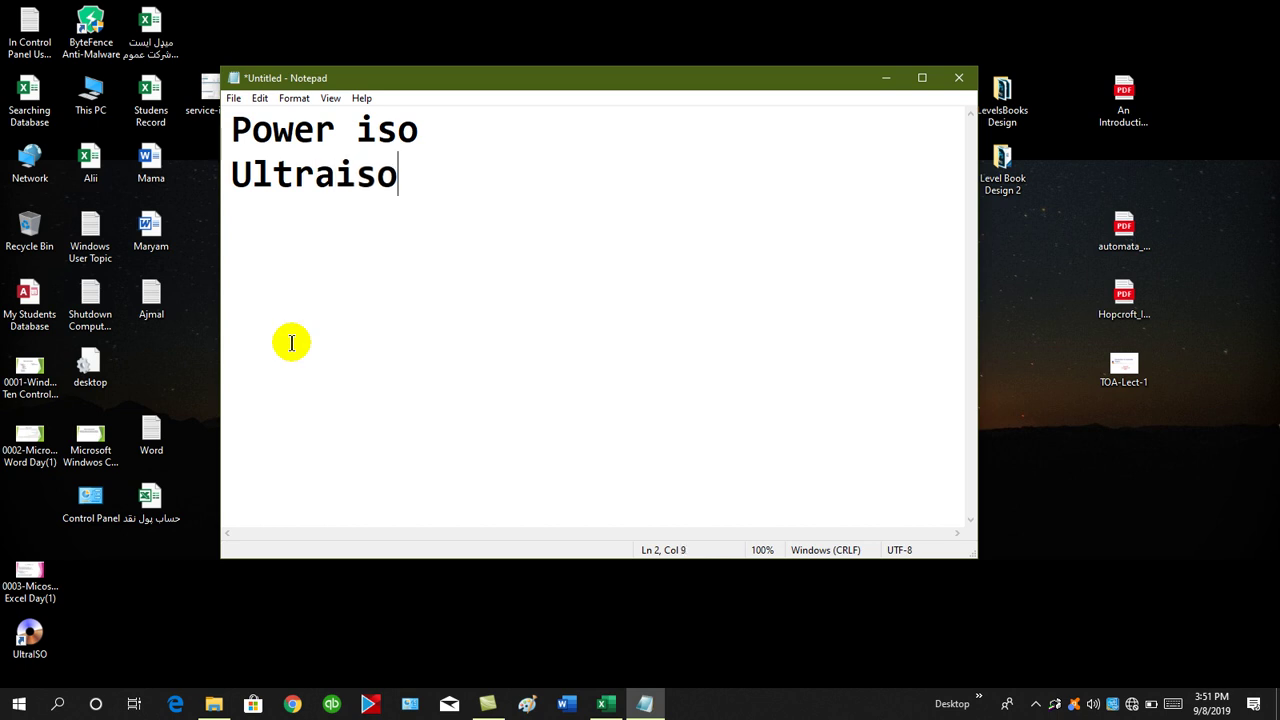
pyautogui.click(362, 128)
pyautogui.press('BackSpace')
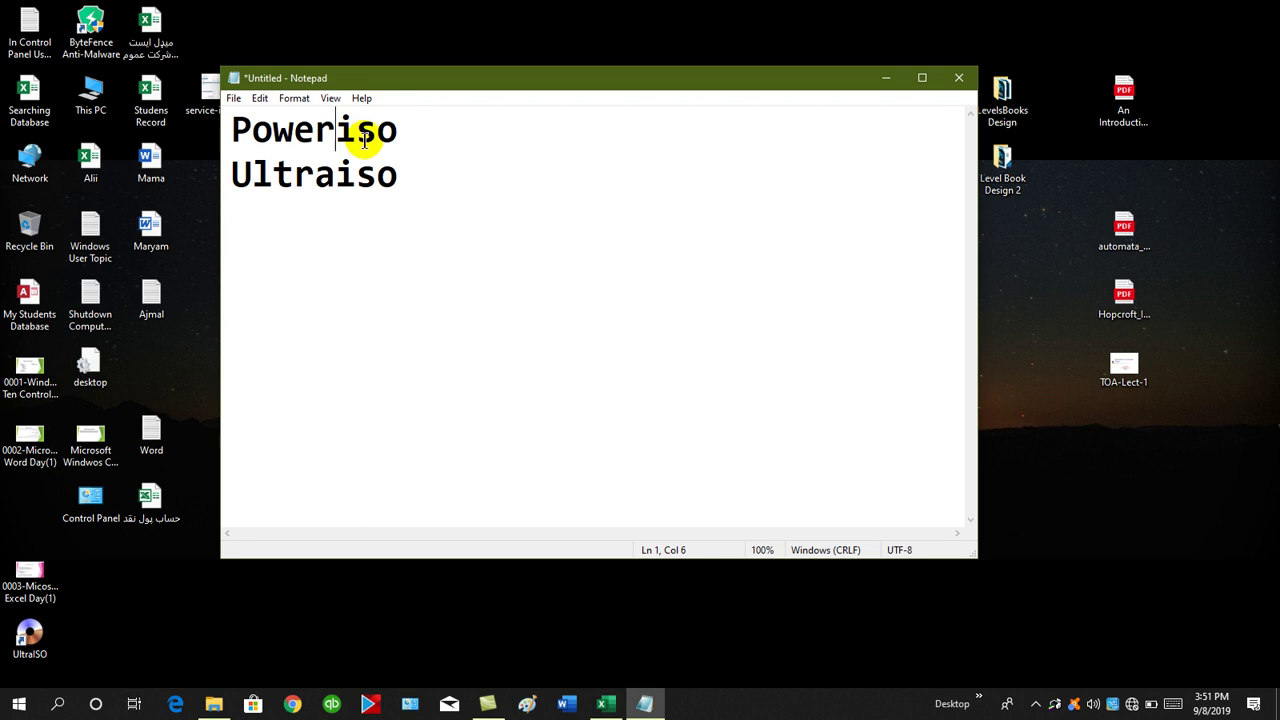
pyautogui.click(419, 179)
pyautogui.moveTo(451, 143); pyautogui.dragTo(212, 112)
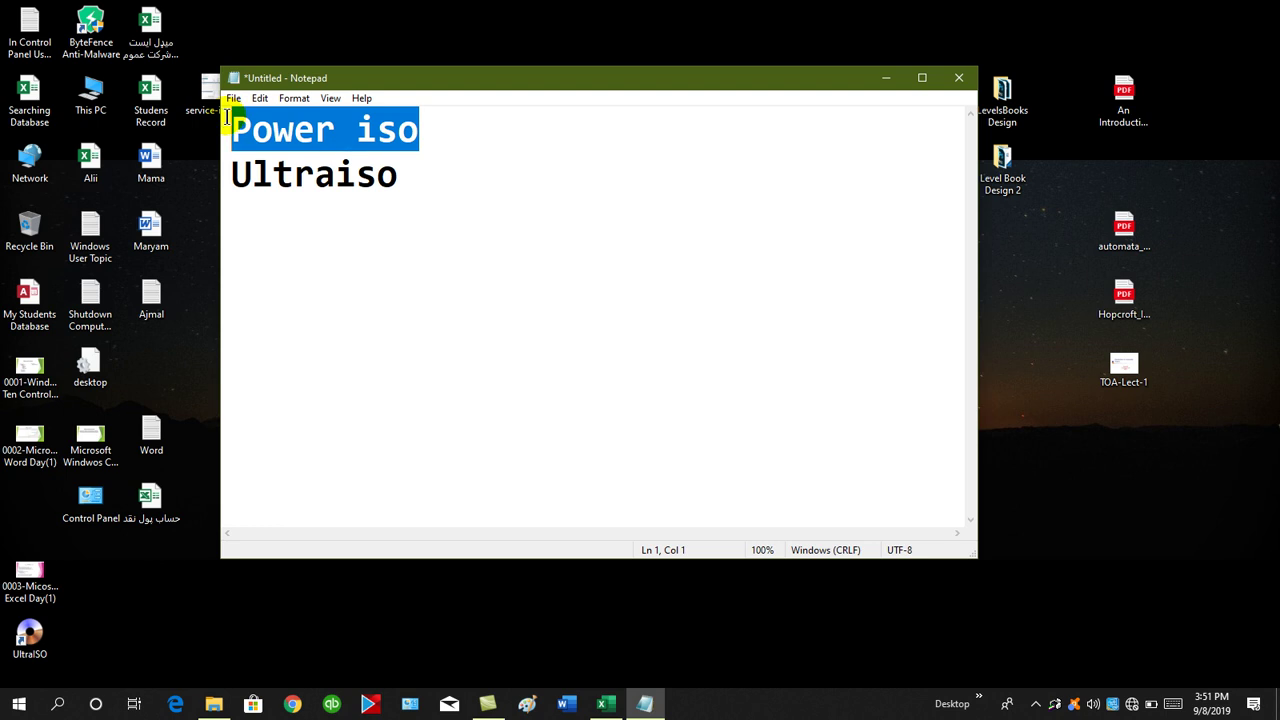
# Add the line "Windows 7 8 GB" below "Ultraiso", separated by a blank line
pyautogui.click(529, 217)
pyautogui.press('Return')
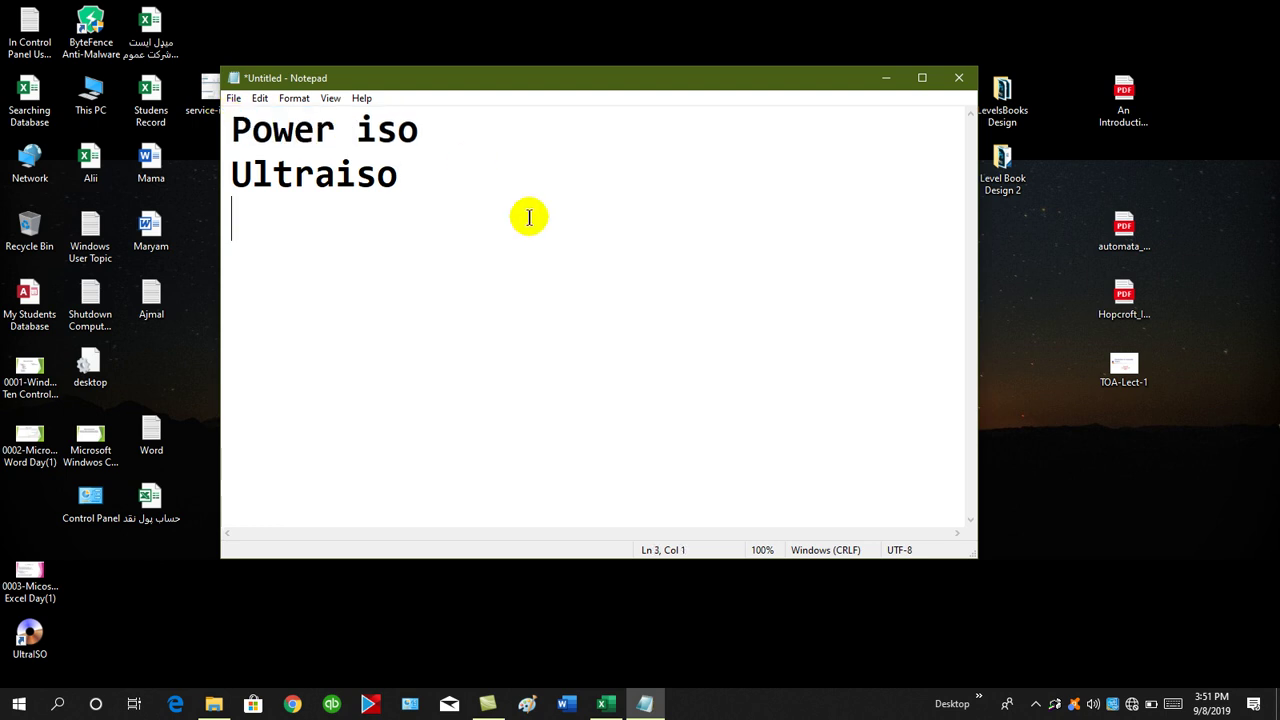
pyautogui.write('Windo')
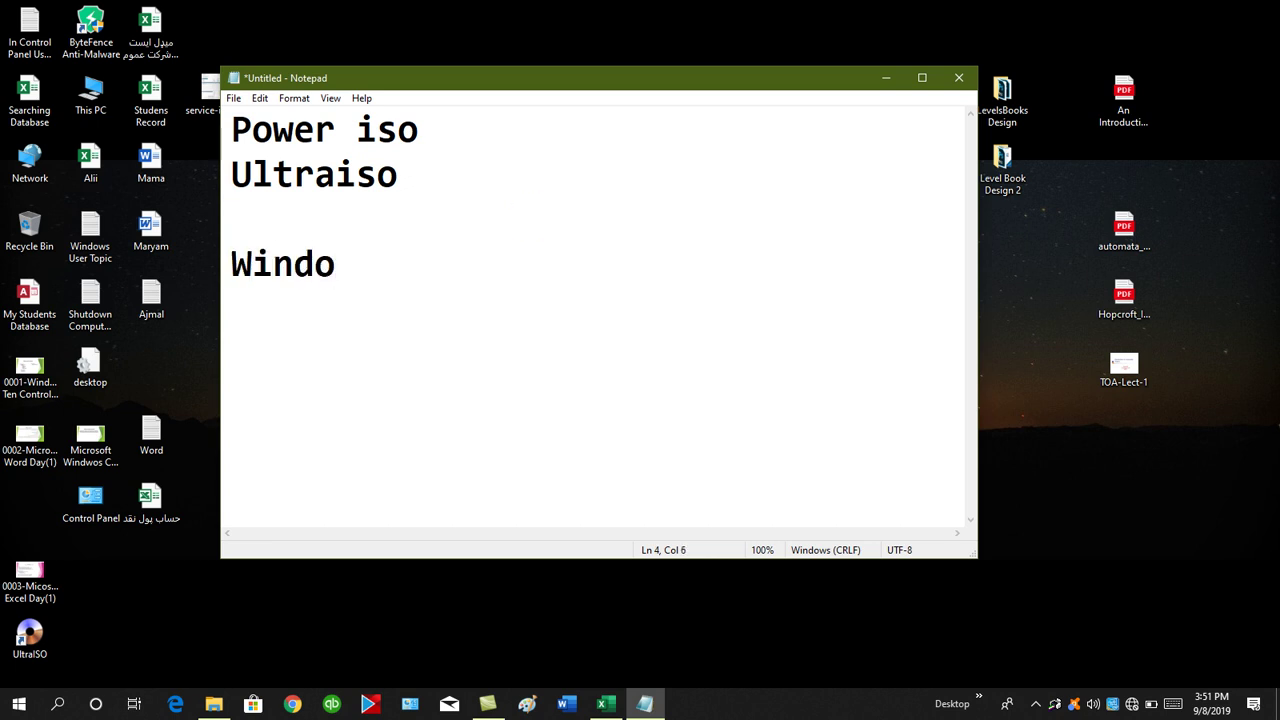
pyautogui.write('ws 7 ')
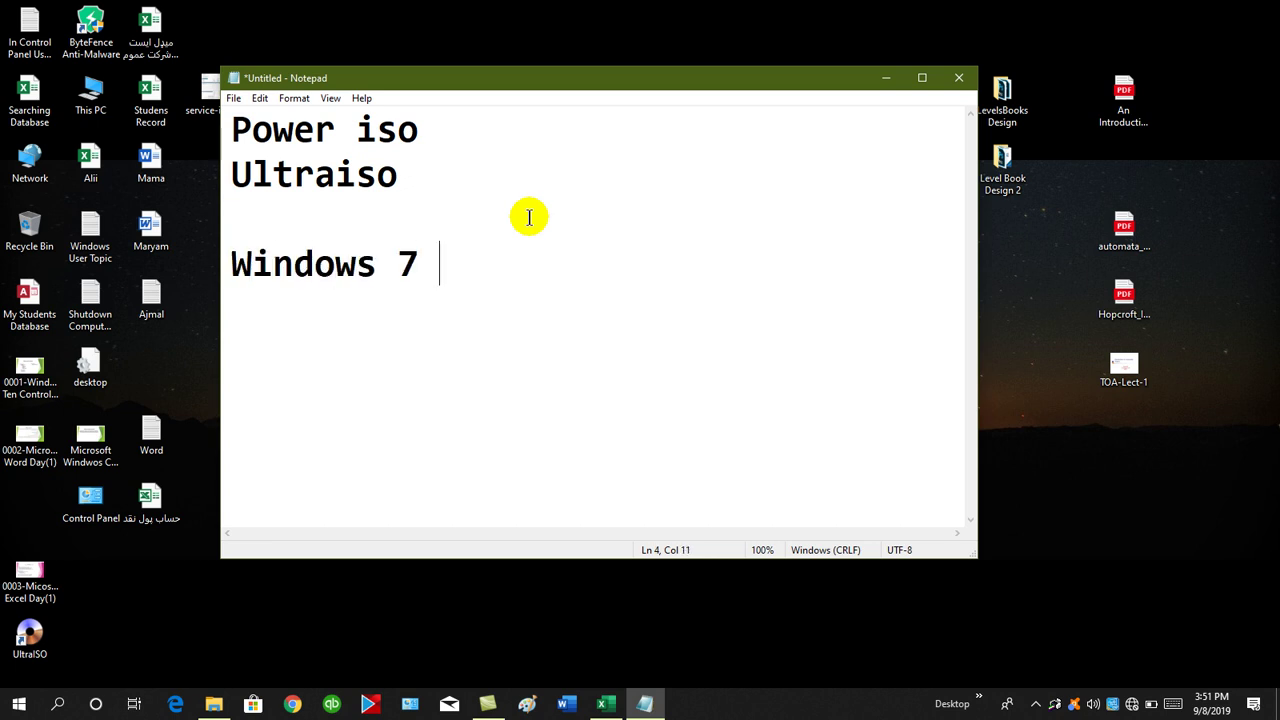
pyautogui.write('8 GB')
pyautogui.press('Return')
# Add the line "Windows 8 8 GB" beneath the Windows 7 line in the note
pyautogui.write('Wind')
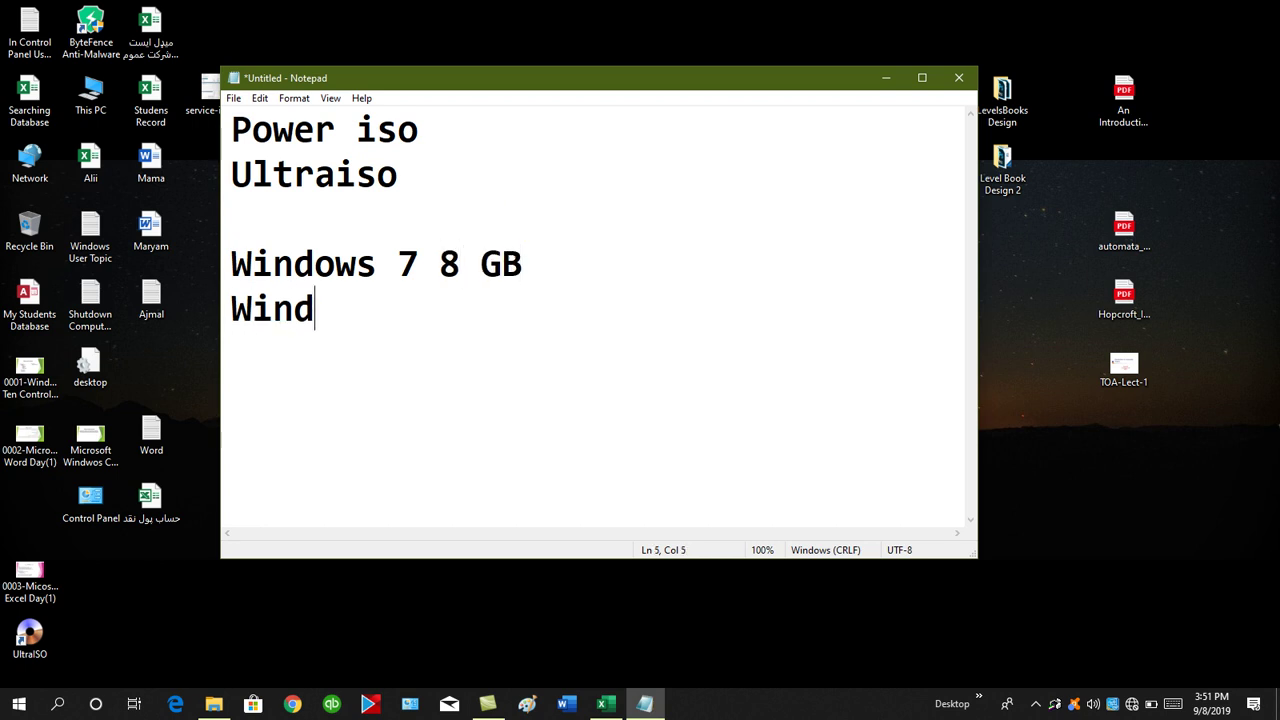
pyautogui.write('wows')
pyautogui.press('BackSpace')
pyautogui.press('BackSpace')
pyautogui.press('BackSpace')
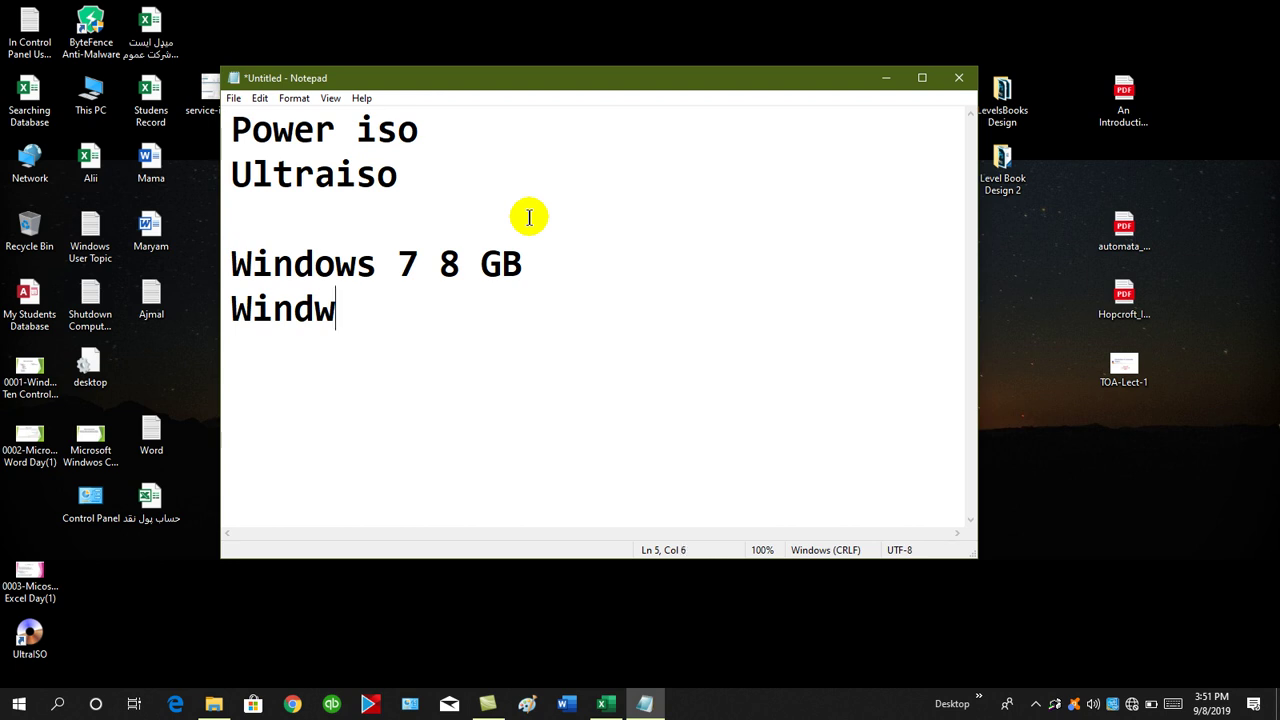
pyautogui.press('BackSpace')
pyautogui.write('ows ')
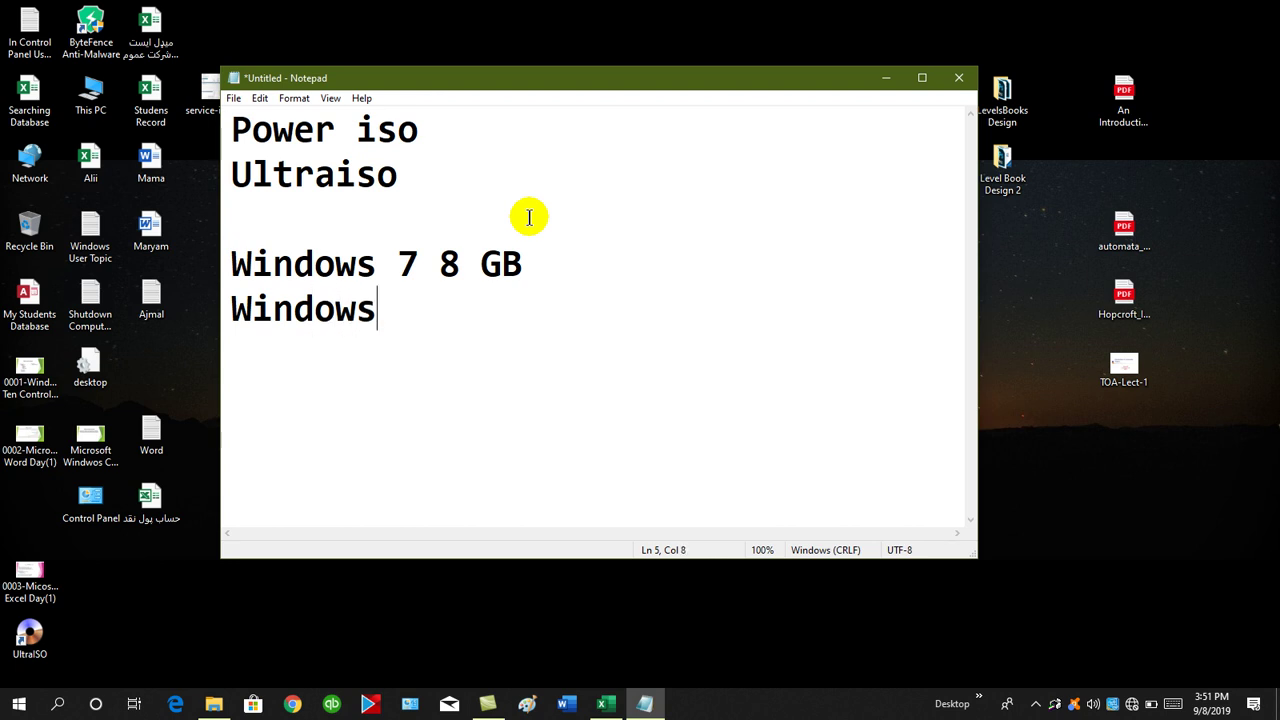
pyautogui.write('8 G')
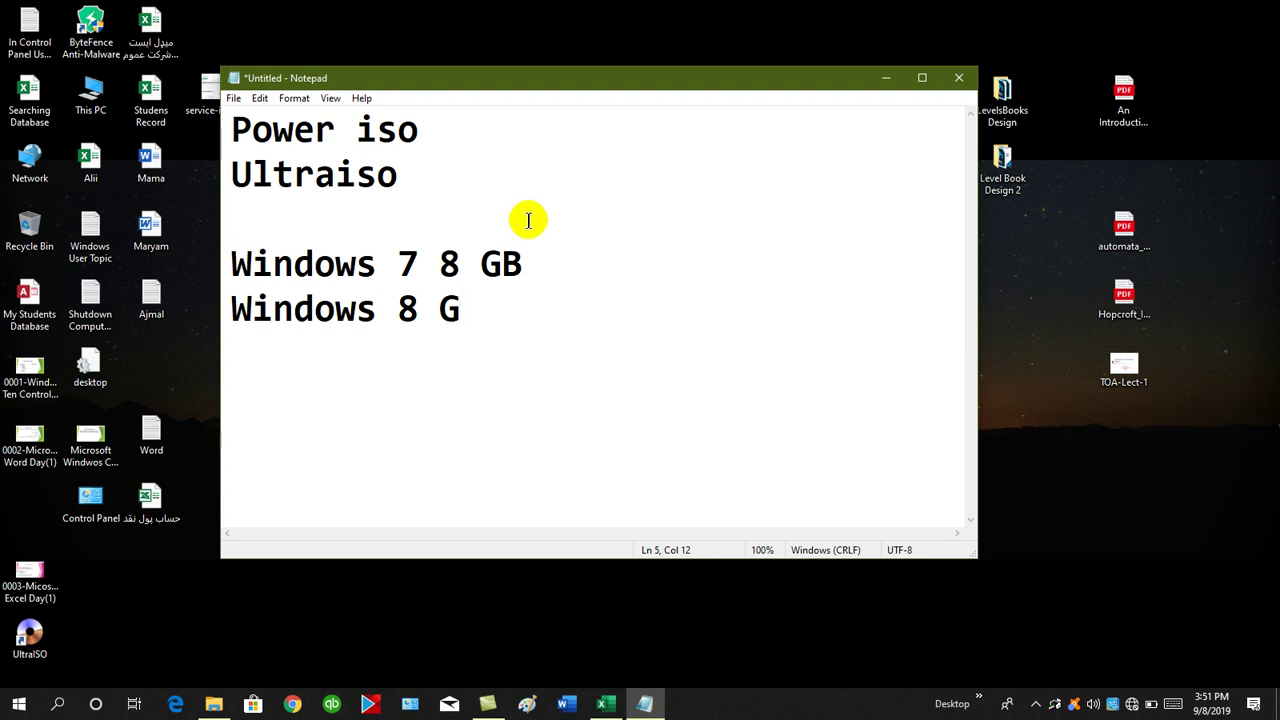
pyautogui.press('BackSpace')
pyautogui.write('8 Gb')
pyautogui.press('BackSpace')
pyautogui.write('G')
pyautogui.press('BackSpace')
pyautogui.write('B')
pyautogui.press('Return')
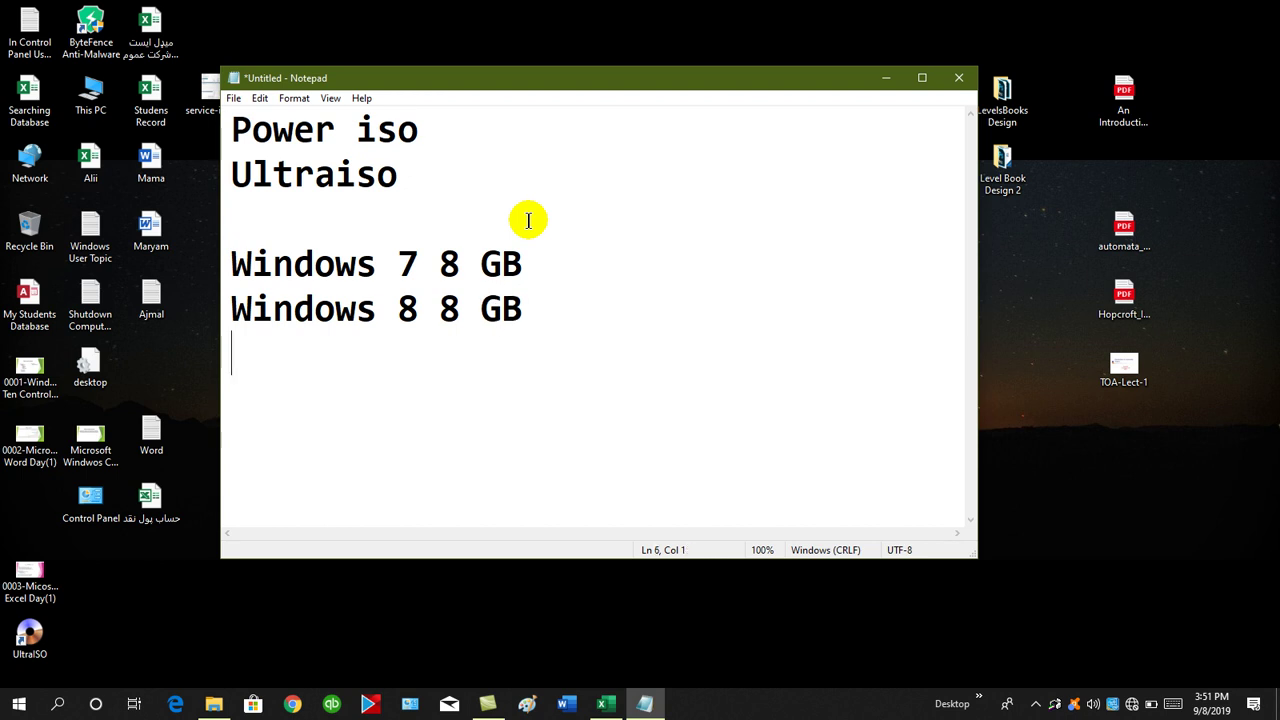
# Add the line "Windows 10 16 GB" at the end of the note
pyautogui.write('Win')
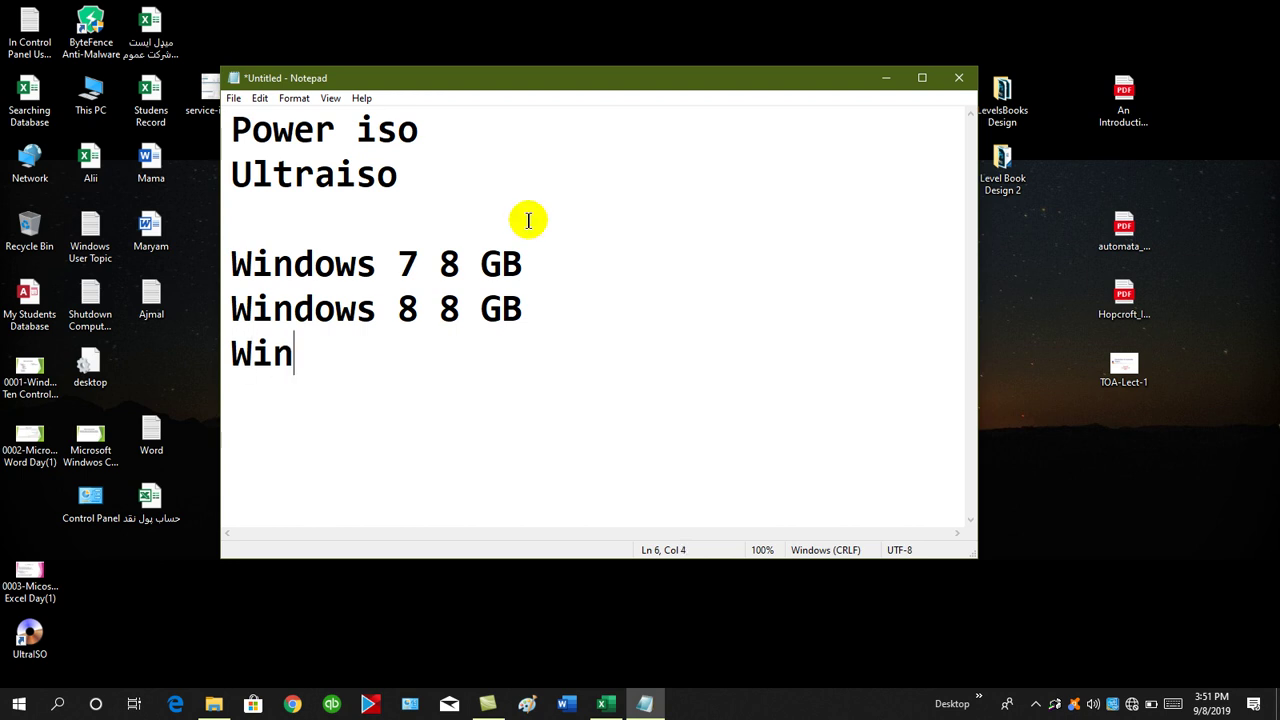
pyautogui.write('dows ')
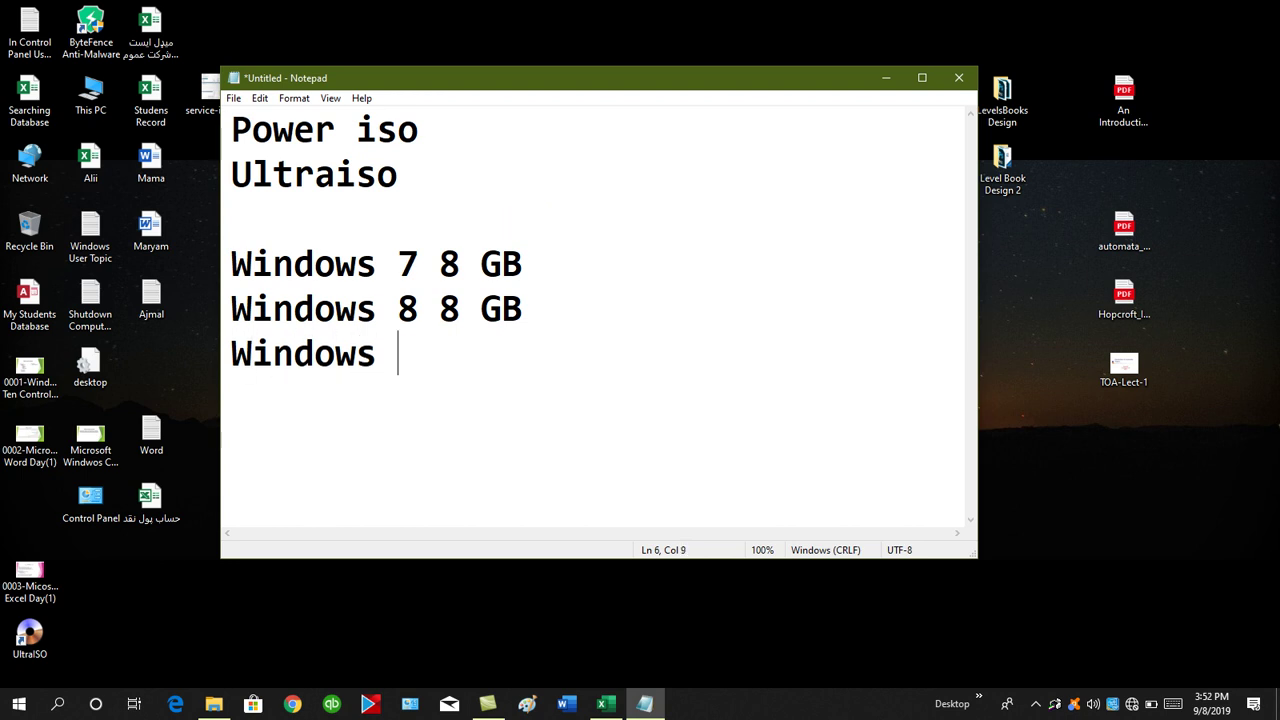
pyautogui.write('10 1')
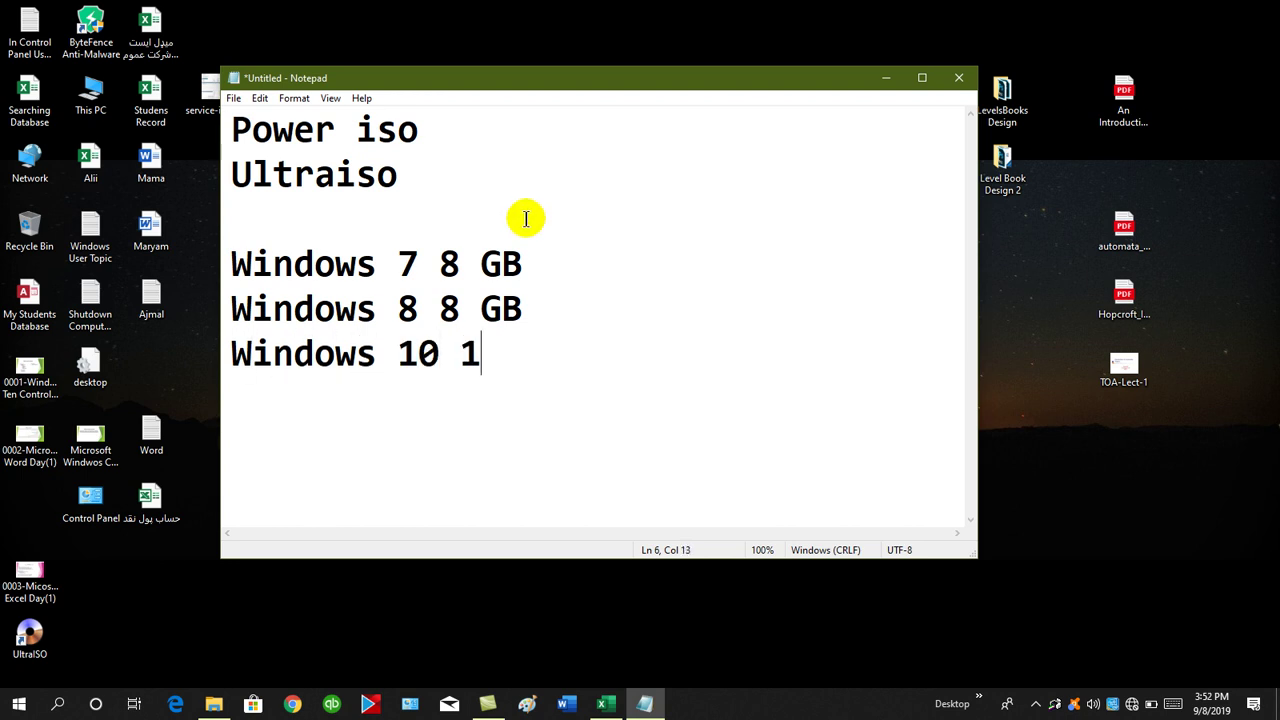
pyautogui.write('6 GB')
pyautogui.press('Return')
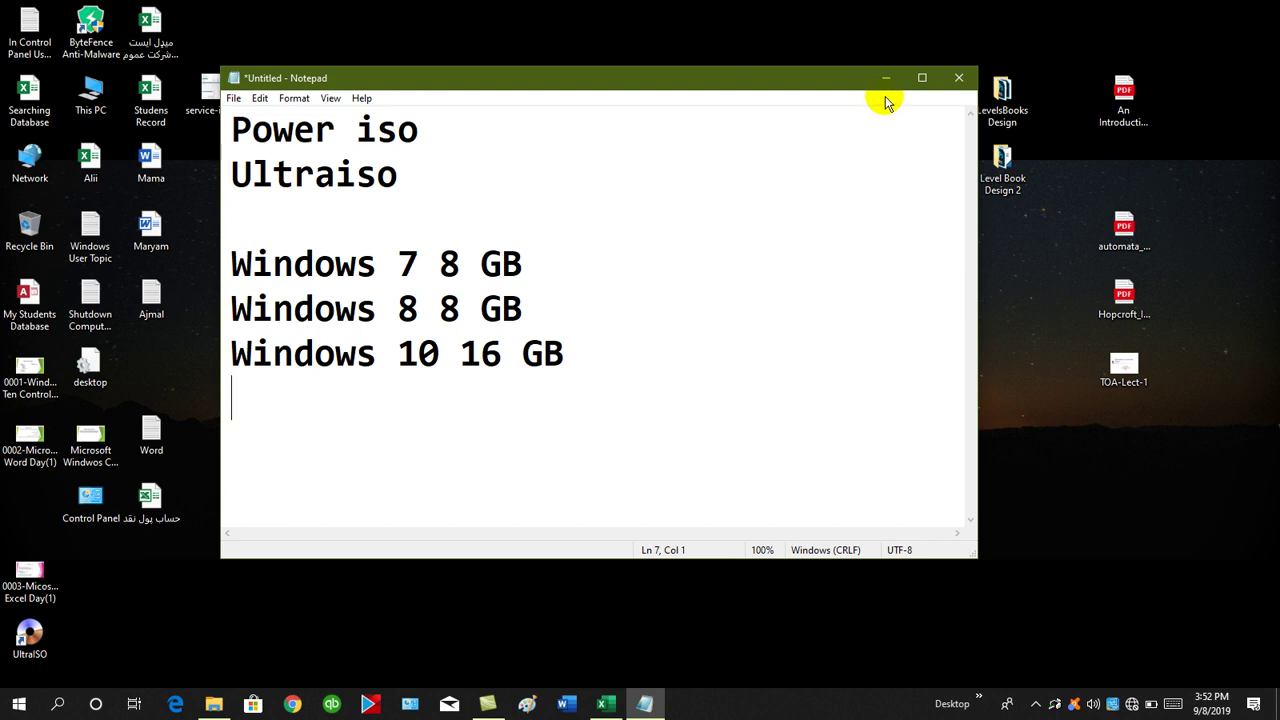
# Close the untitled note without saving it
pyautogui.moveTo(566, 352); pyautogui.dragTo(465, 355)
pyautogui.click(506, 355)
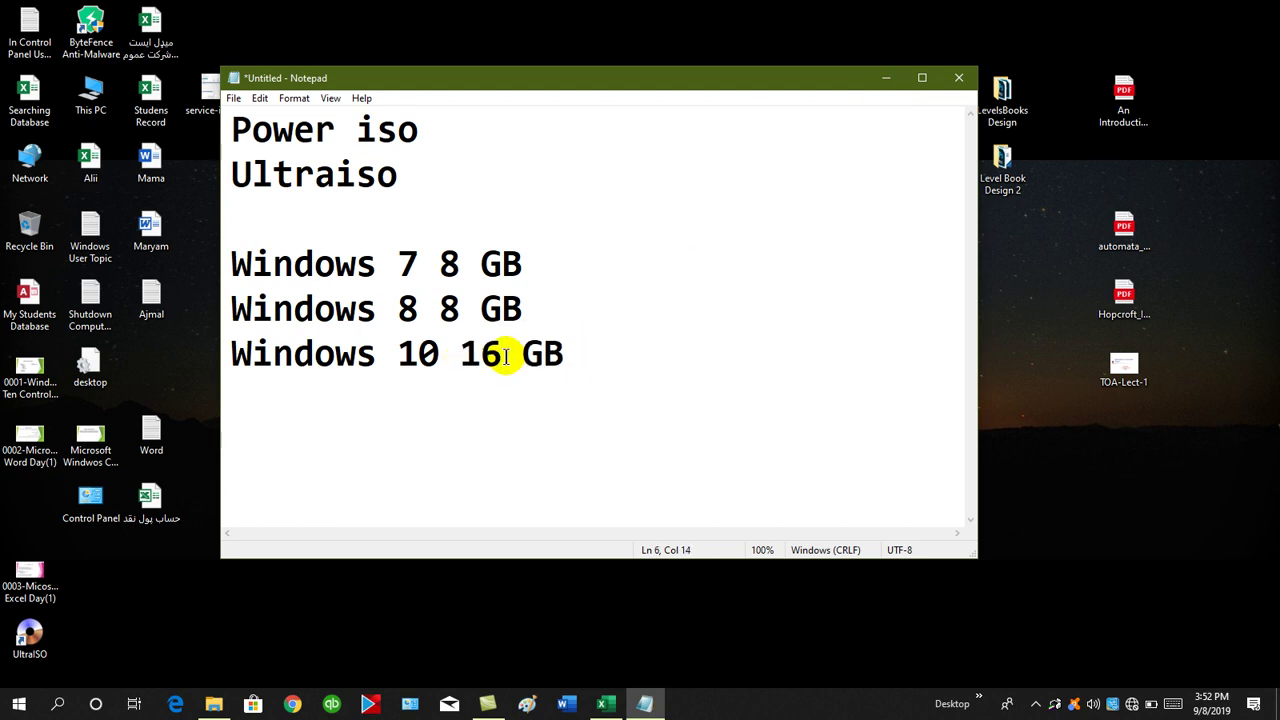
pyautogui.click(959, 77)
pyautogui.click(666, 354)
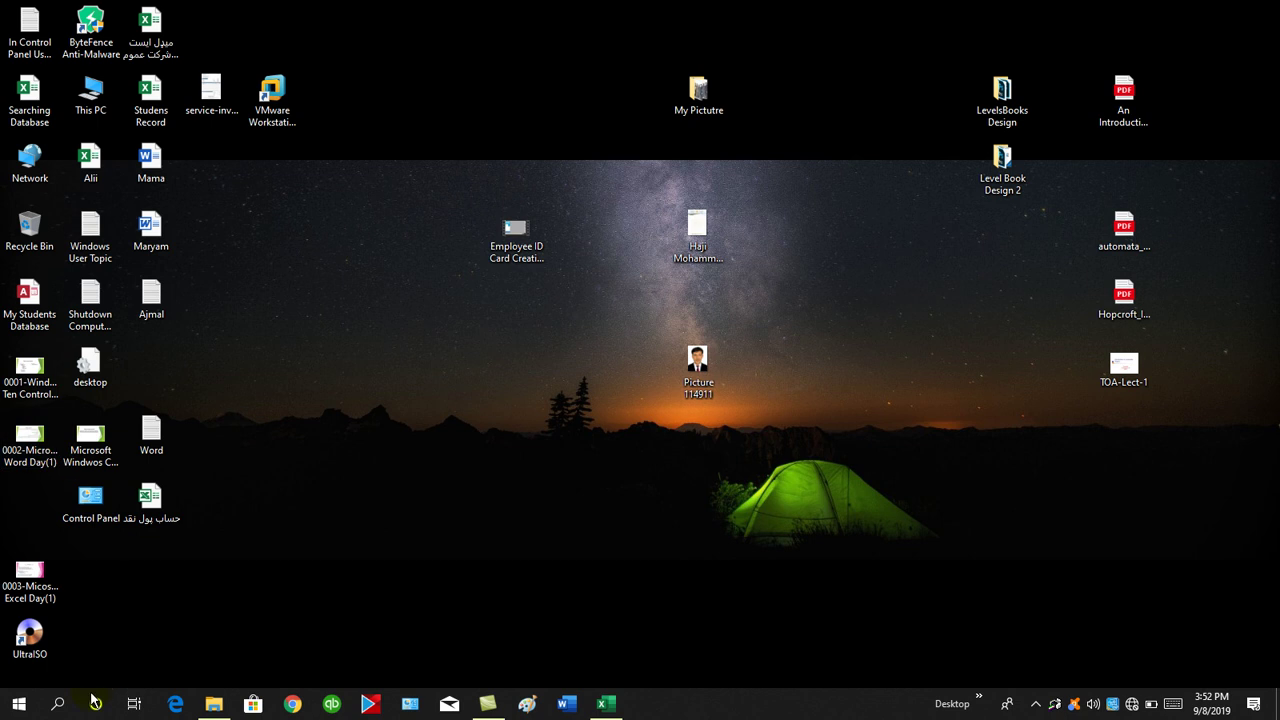
# Search the computer for PowerISO and launch the application
pyautogui.click(57, 704)
pyautogui.write('POWE')
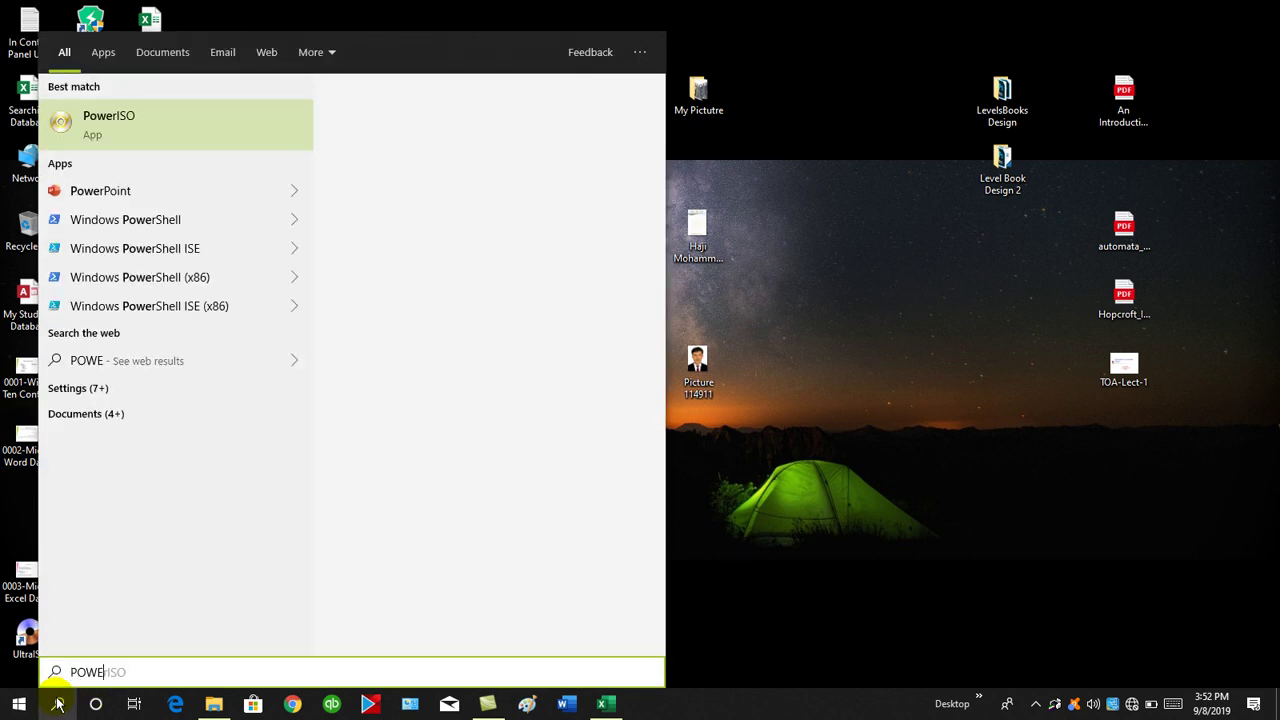
pyautogui.click(127, 133)
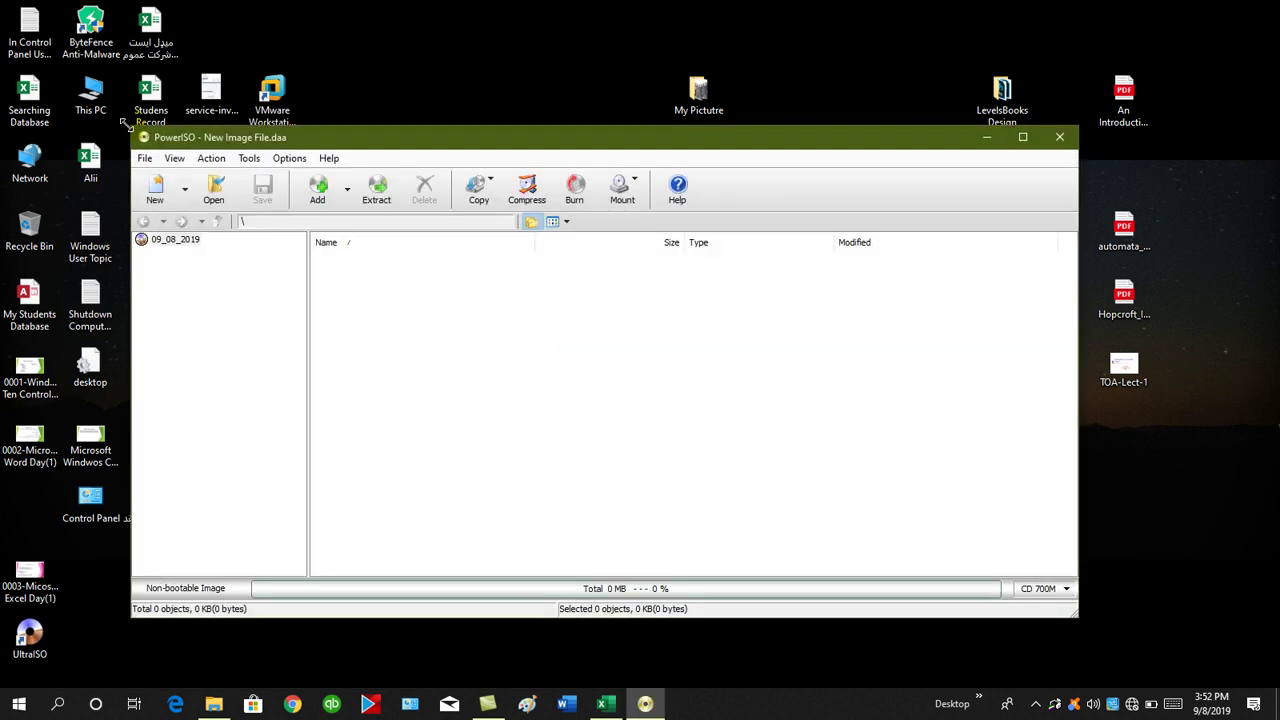
# Open the Create bootable USB drive tool, allowing PowerISO to run as administrator
pyautogui.click(248, 160)
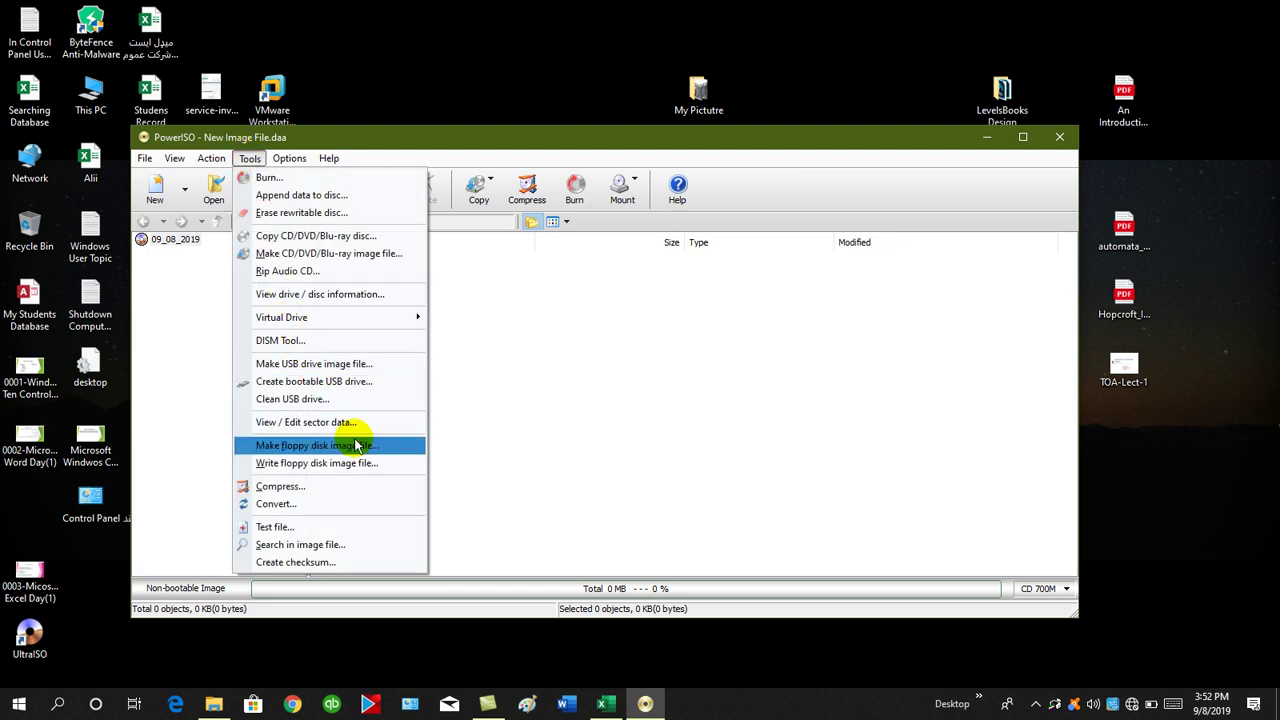
pyautogui.click(382, 386)
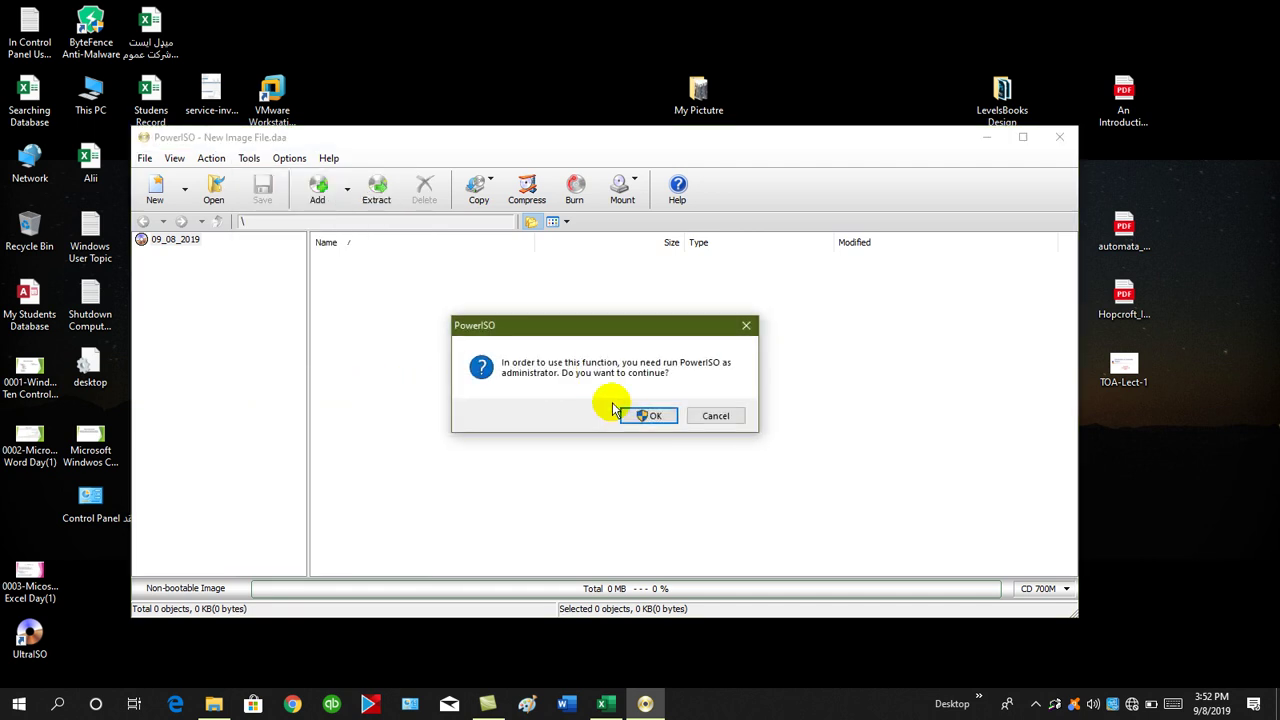
pyautogui.click(648, 416)
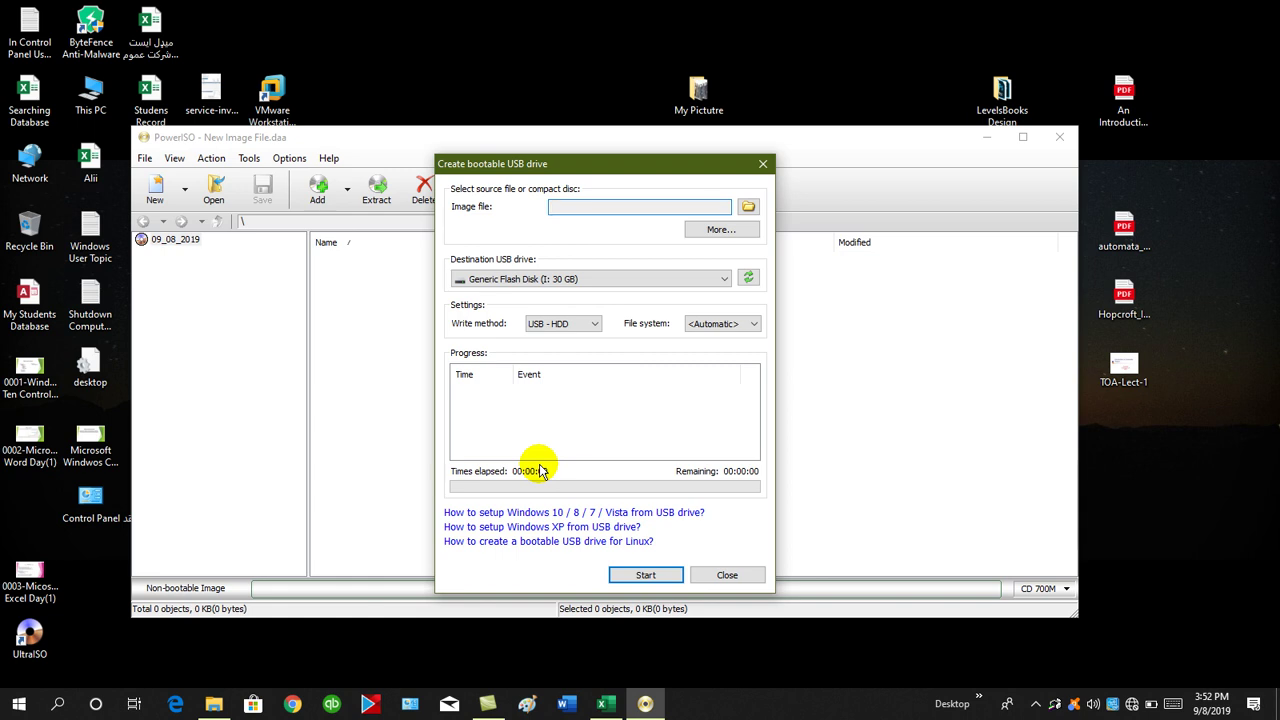
# Choose Win10_1607_DRP-New from D:\Softwares\All Images as the source image and start creating the bootable USB drive
pyautogui.click(748, 208)
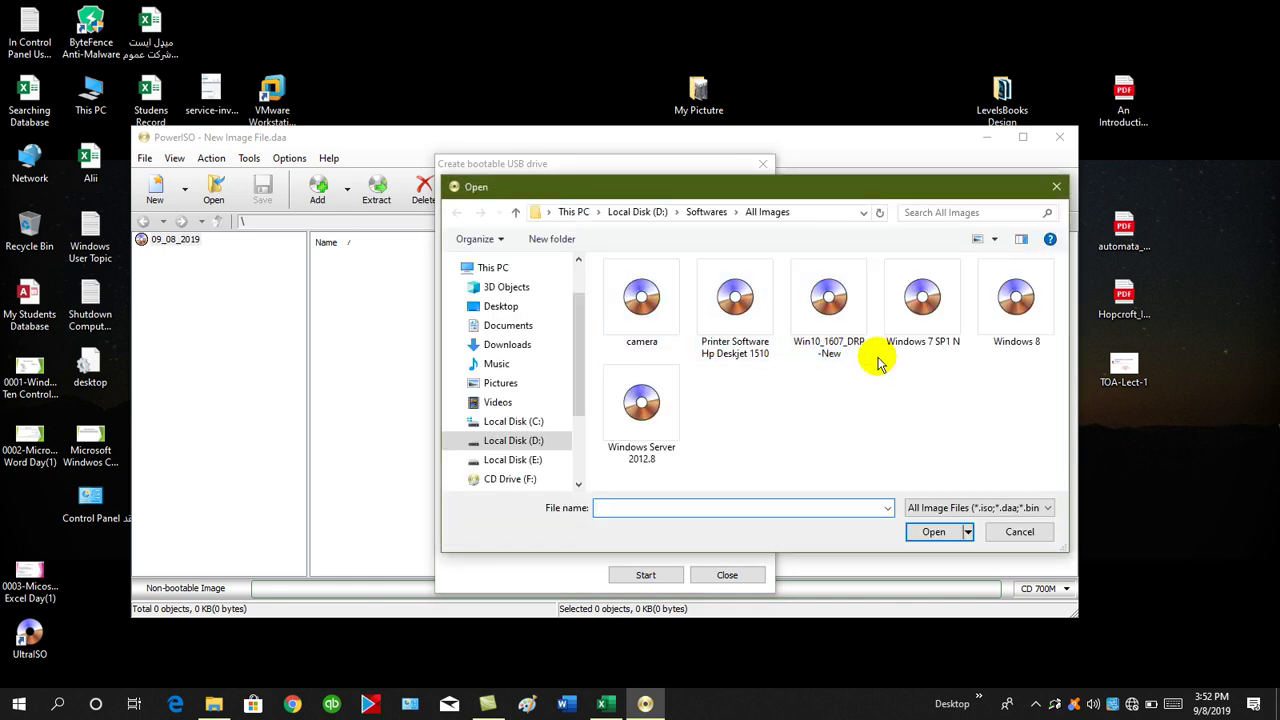
pyautogui.click(829, 345)
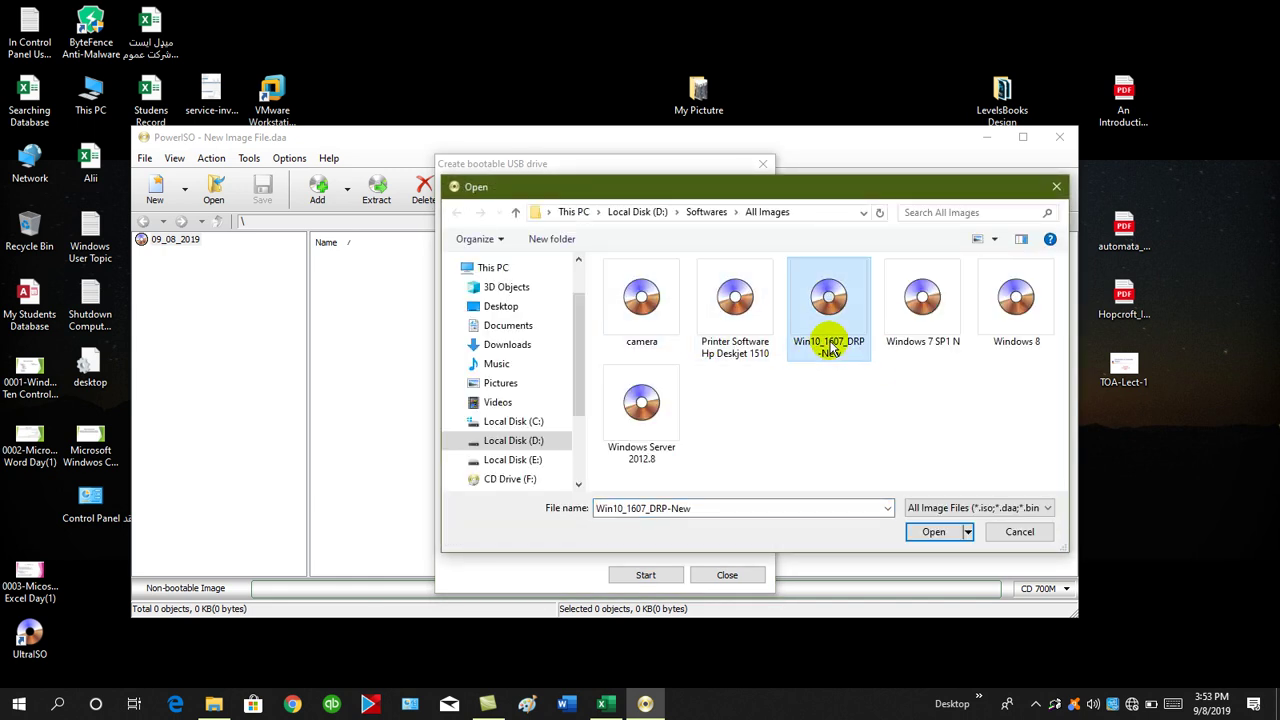
pyautogui.click(933, 533)
pyautogui.click(640, 576)
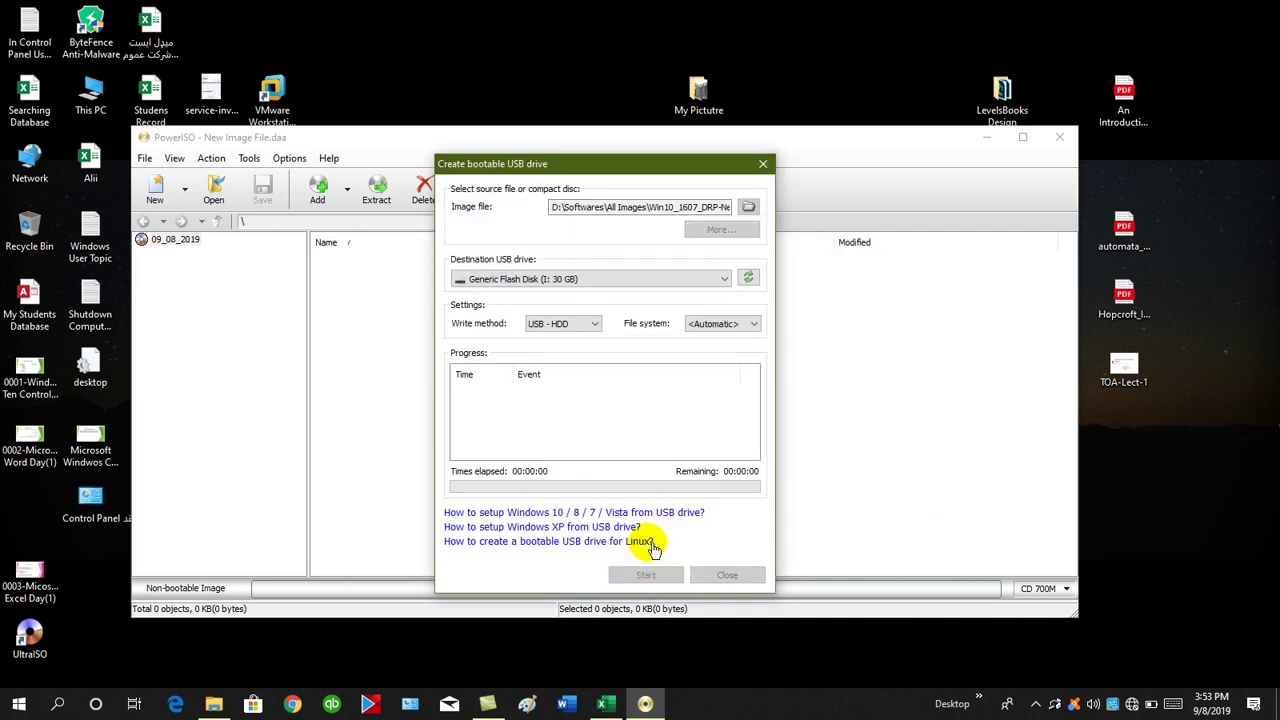
# Confirm writing the image to the USB flash drive
pyautogui.click(692, 414)
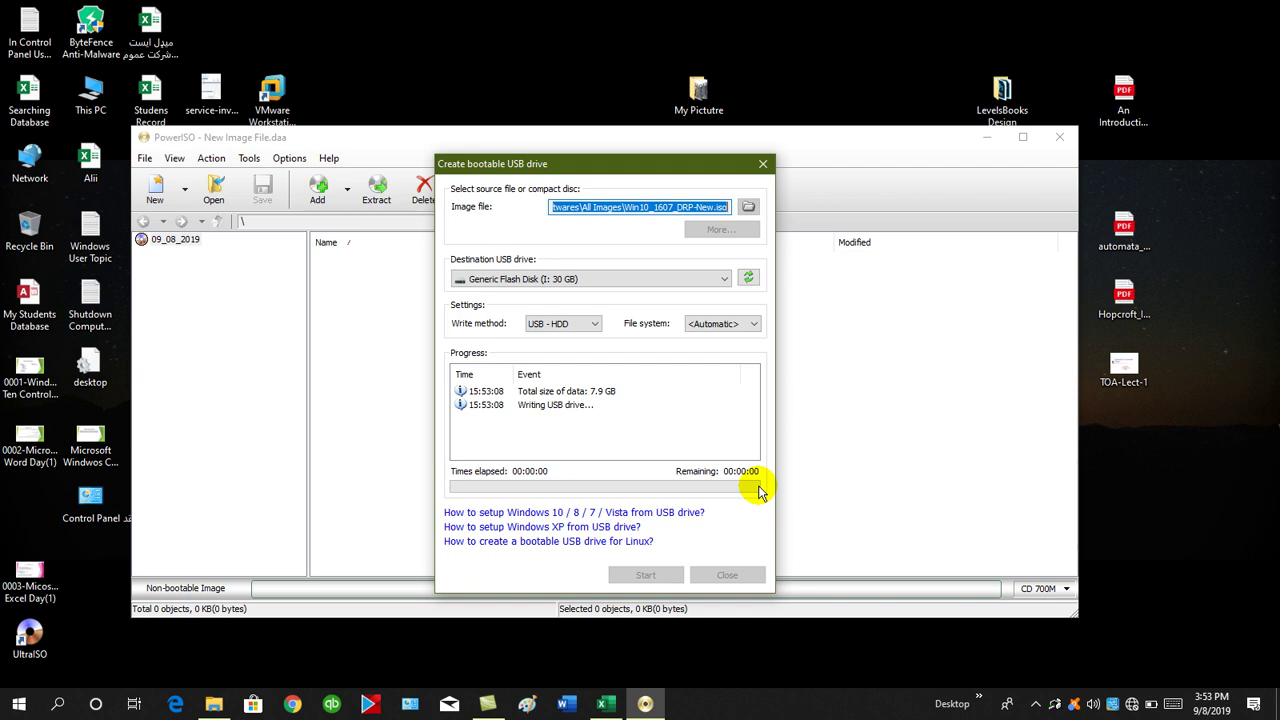
# Open a new blank Notepad note while the USB drive is being written
pyautogui.press('super+r')
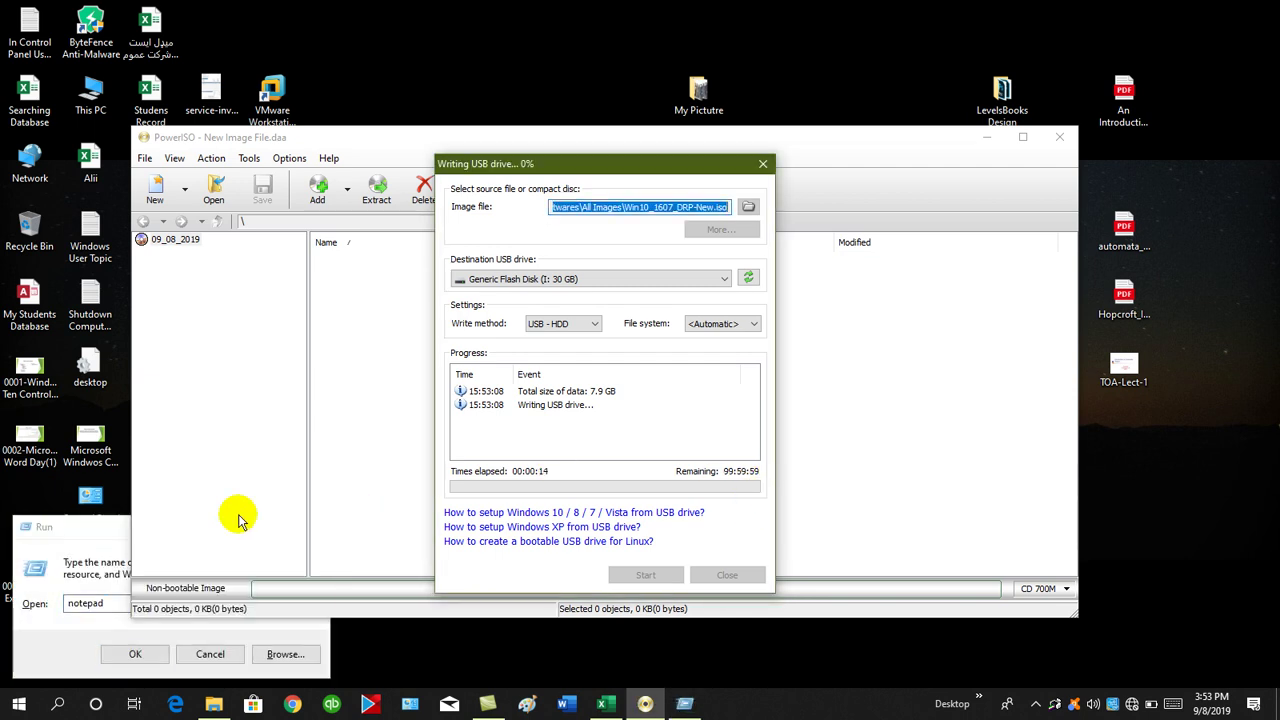
pyautogui.click(113, 528)
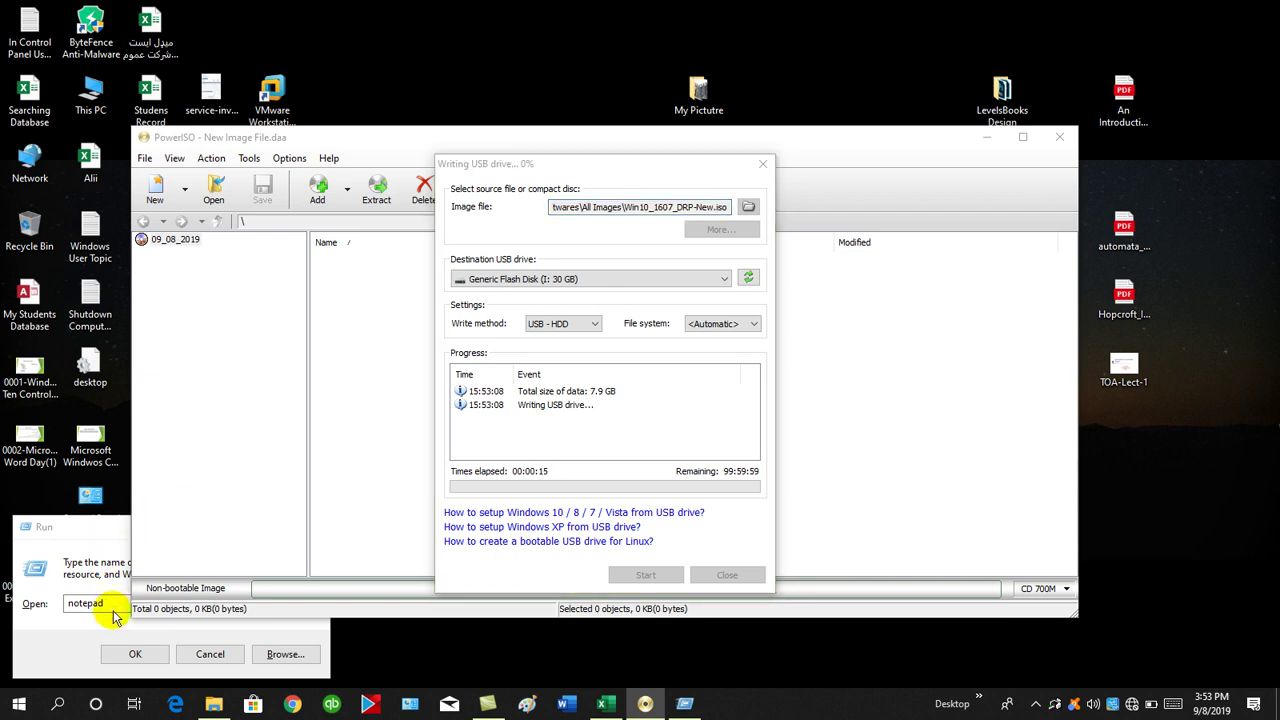
pyautogui.click(172, 666)
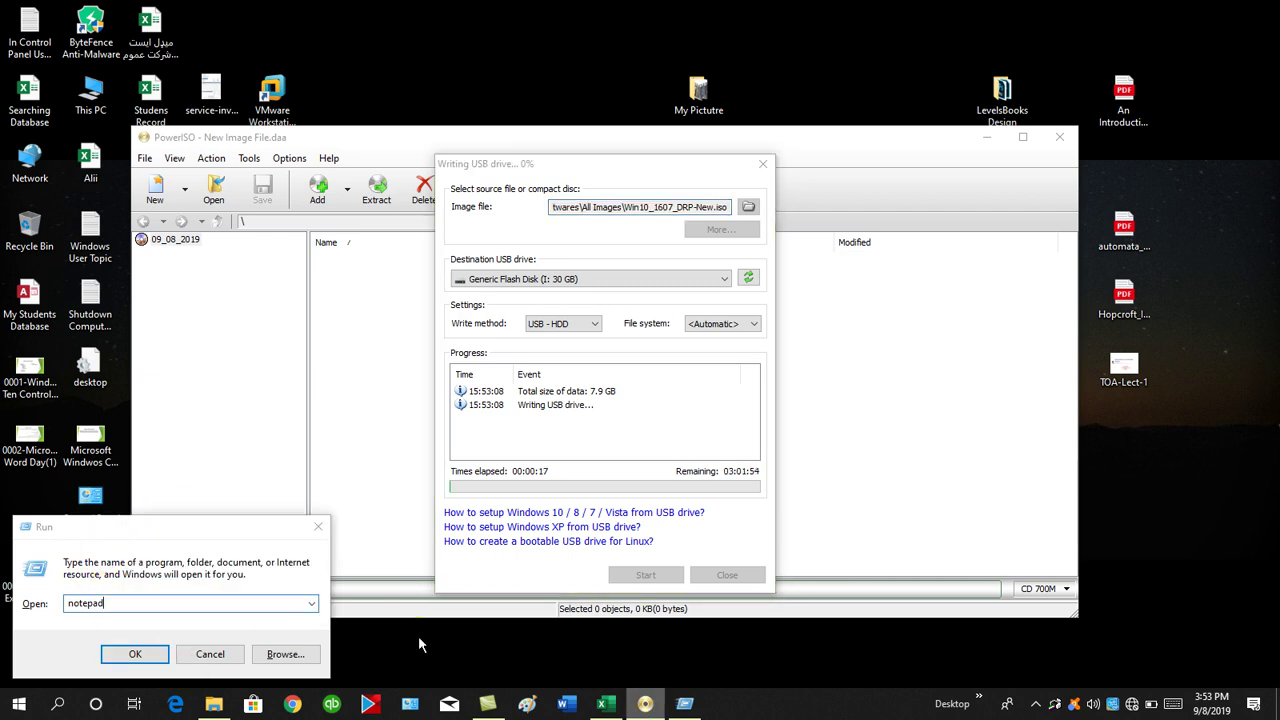
pyautogui.click(193, 600)
pyautogui.click(132, 648)
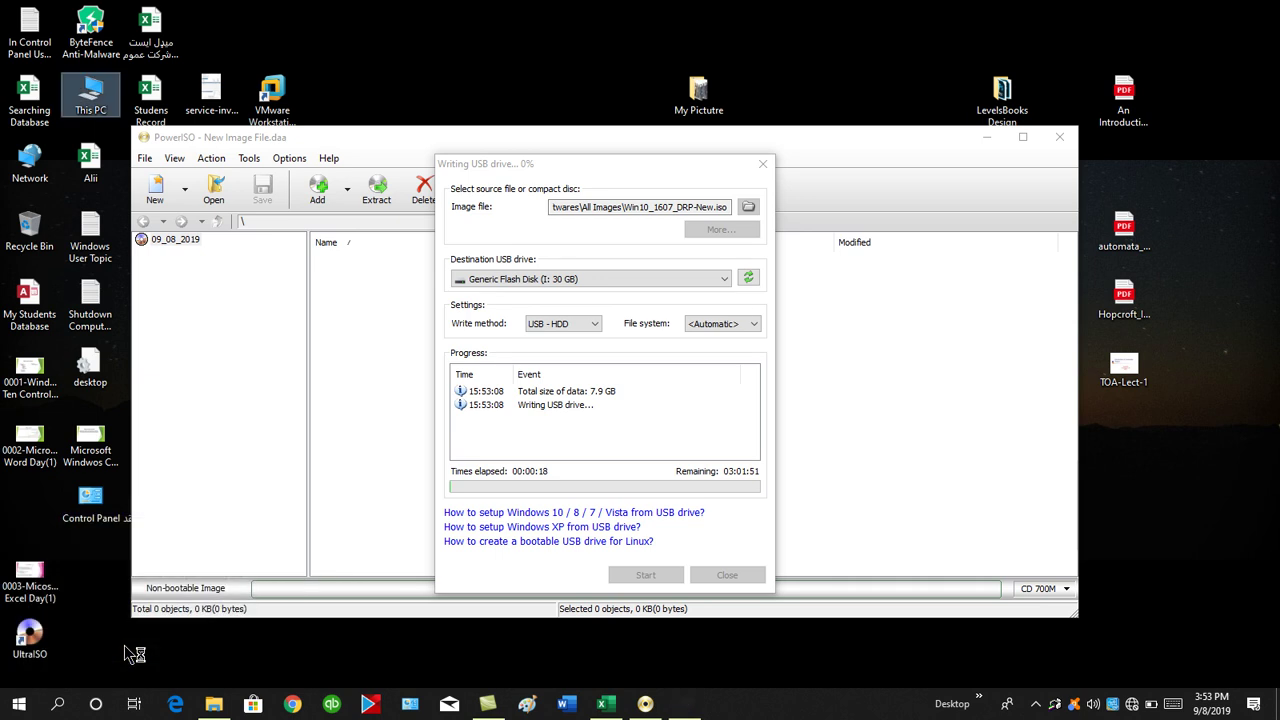
# Enter "Shutdown" as the first line of the note, correcting its spelling
pyautogui.write('Shutdwon')
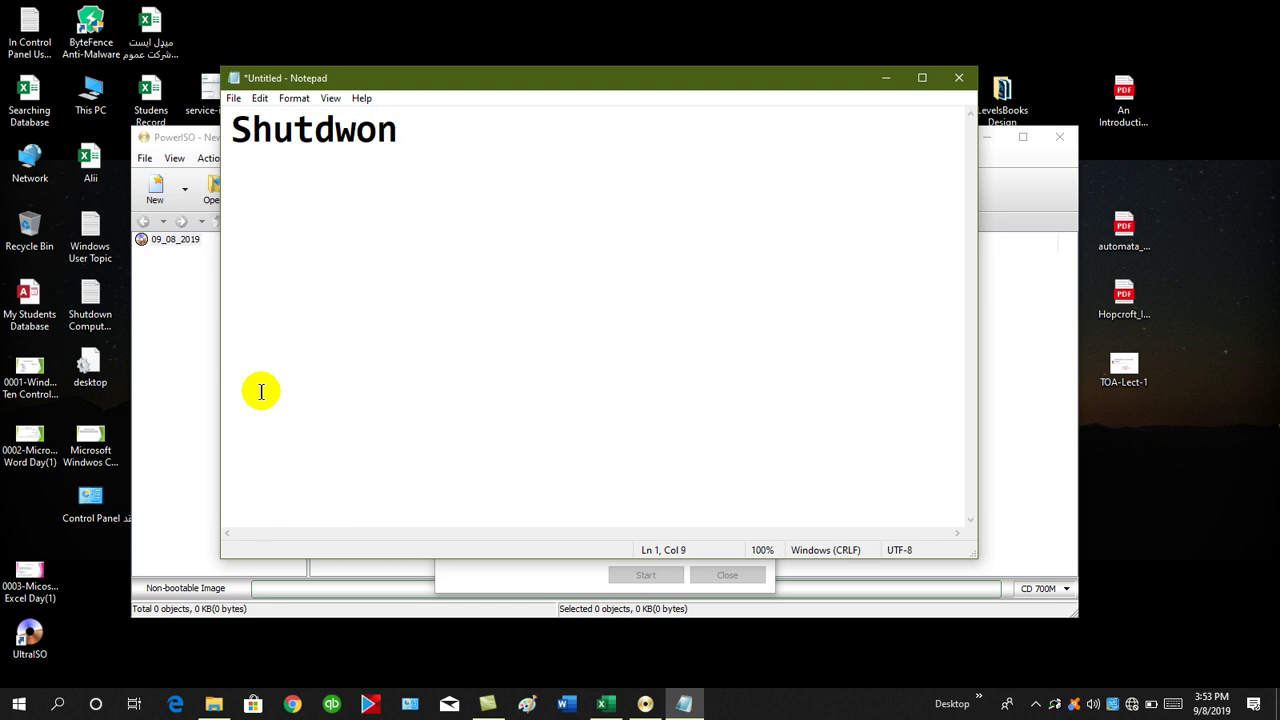
pyautogui.press('BackSpace')
pyautogui.press('BackSpace')
pyautogui.press('BackSpace')
pyautogui.press('BackSpace')
pyautogui.press('BackSpace')
pyautogui.press('BackSpace')
pyautogui.write('down')
pyautogui.press('Return')
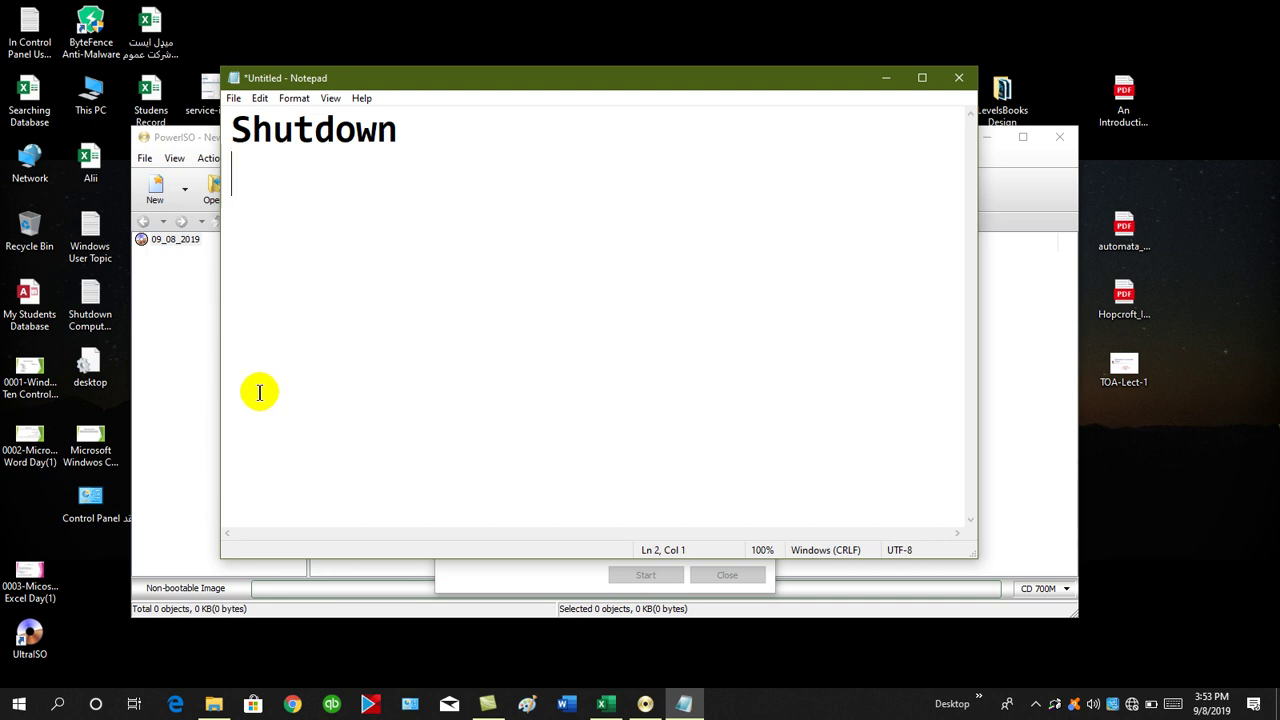
# List the boot menu keys below Shutdown on separate lines: DELL, F12, HP, F9, F12
pyautogui.write('DEL')
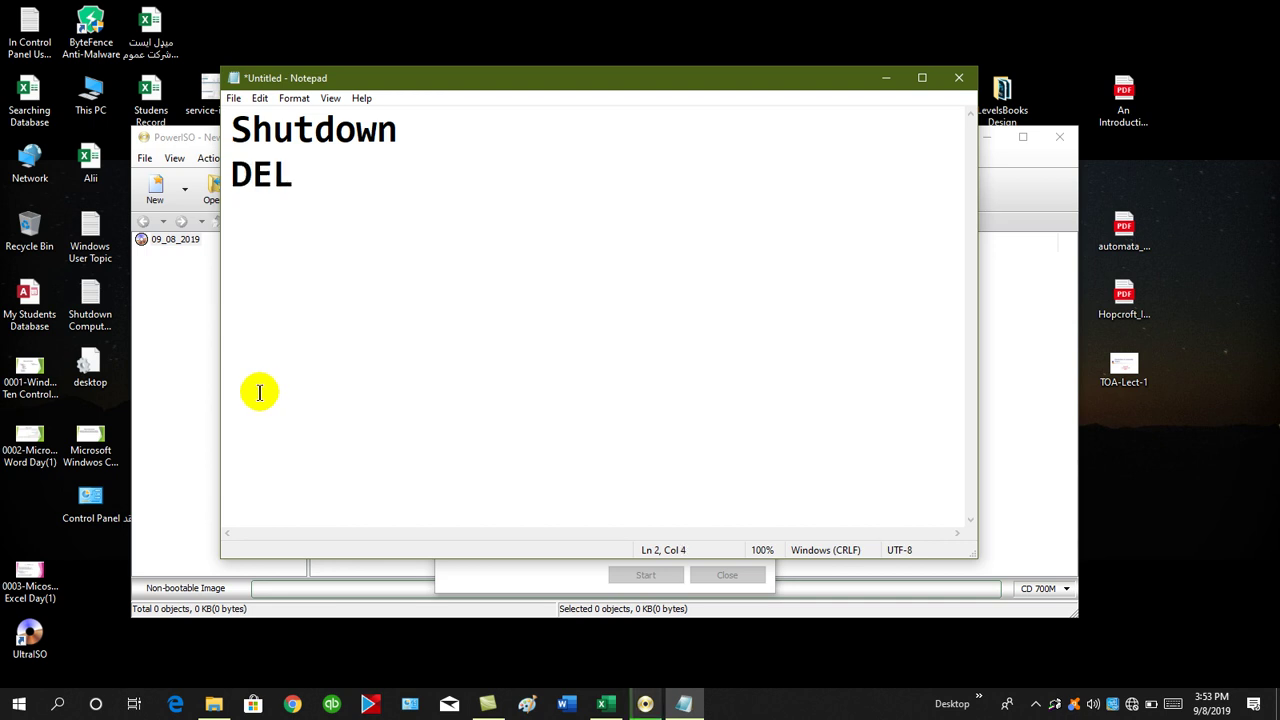
pyautogui.write('L F12')
pyautogui.press('Return')
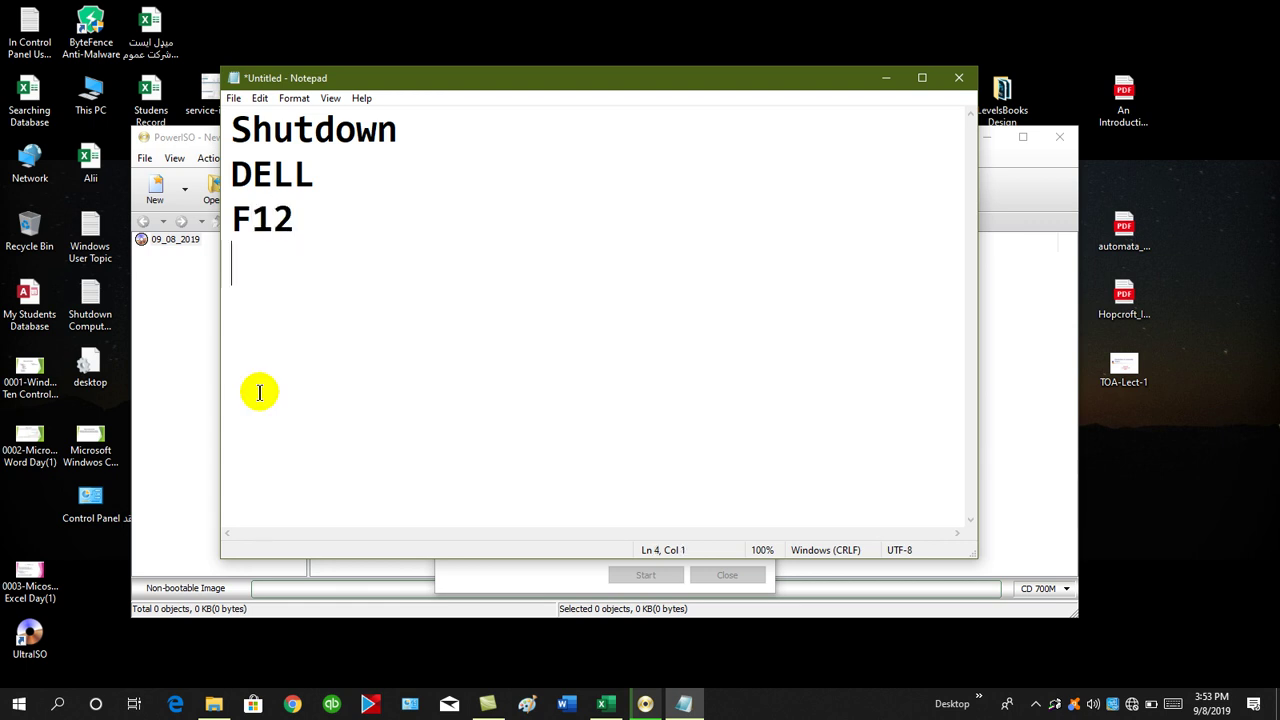
pyautogui.write('HP')
pyautogui.press('Return')
pyautogui.write('F9')
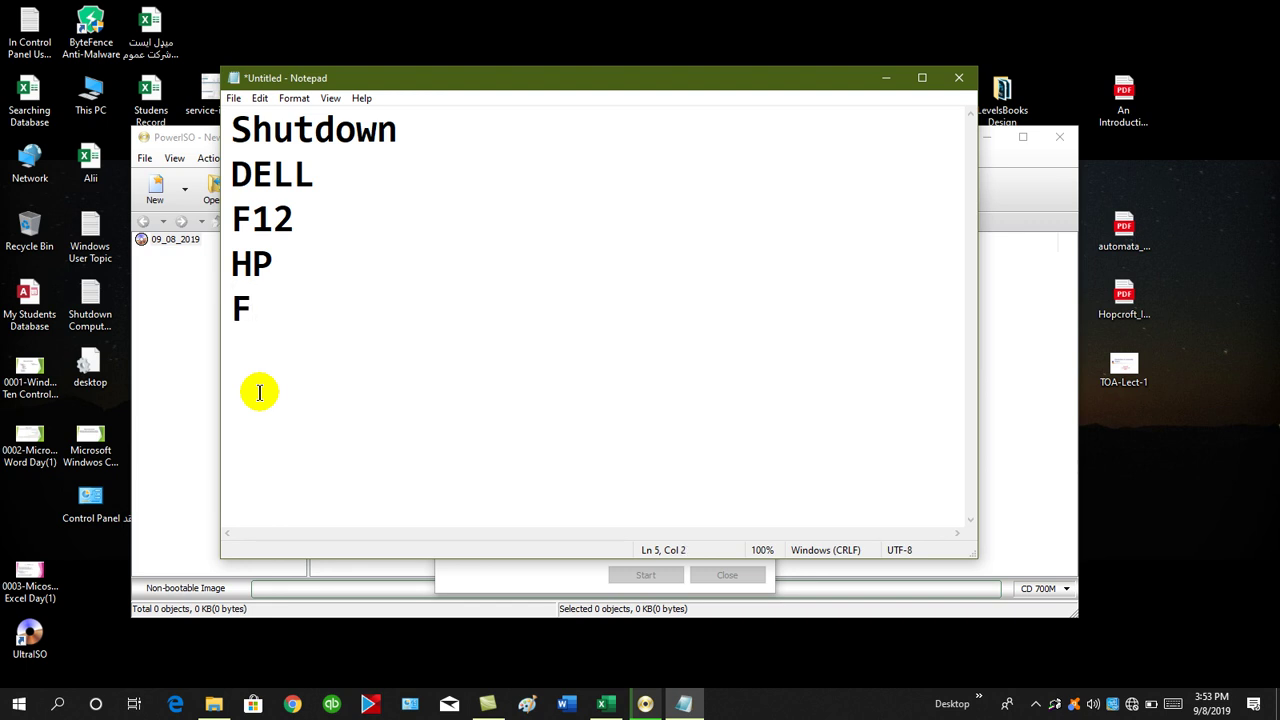
pyautogui.press('Return')
pyautogui.press('Return')
pyautogui.press('BackSpace')
pyautogui.write('F12')
pyautogui.press('Return')
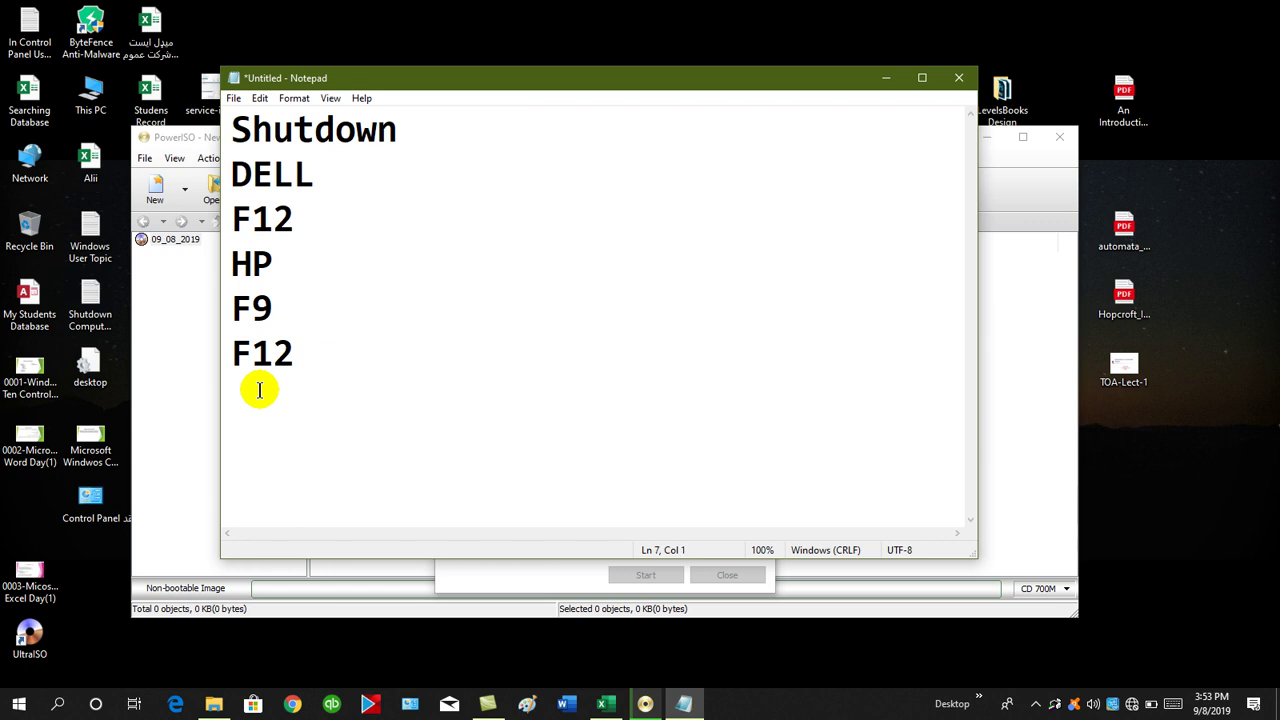
# Add the line "USB Drive" below the boot keys in the note
pyautogui.write('USB D')
pyautogui.press('BackSpace')
pyautogui.press('BackSpace')
pyautogui.write('D')
pyautogui.press('BackSpace')
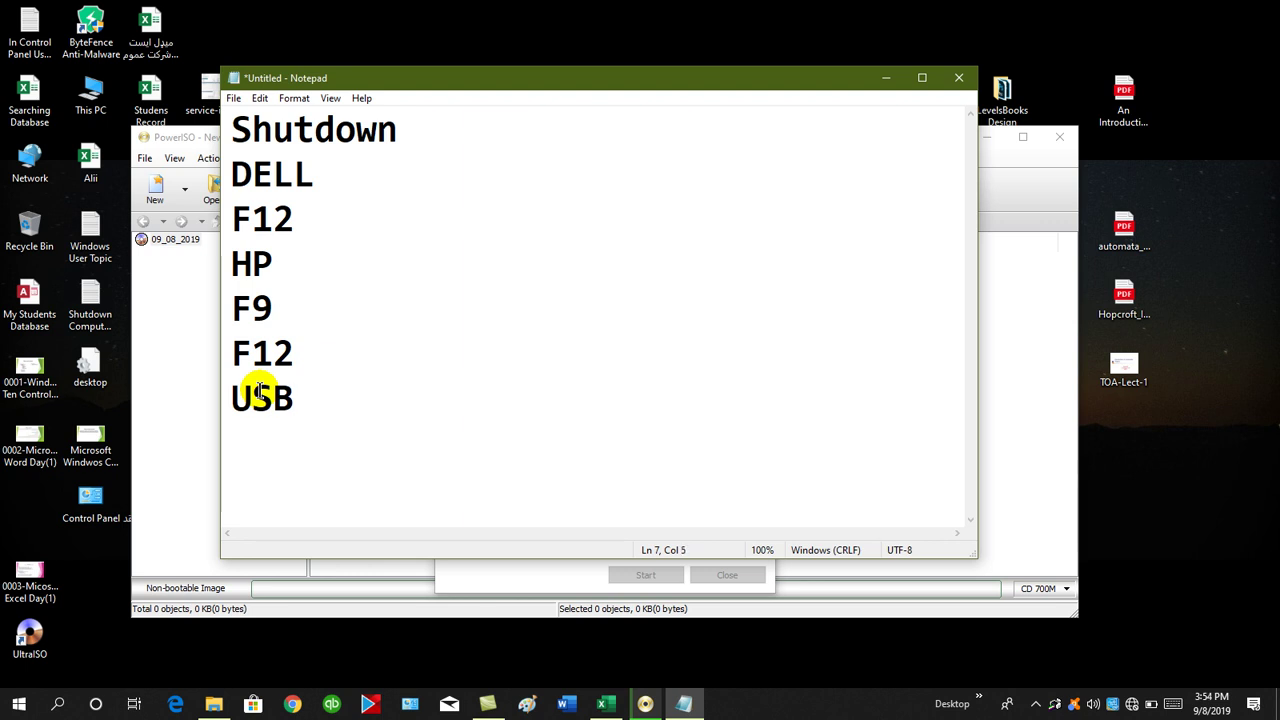
pyautogui.write('DRIV')
pyautogui.press('BackSpace')
pyautogui.press('BackSpace')
pyautogui.press('BackSpace')
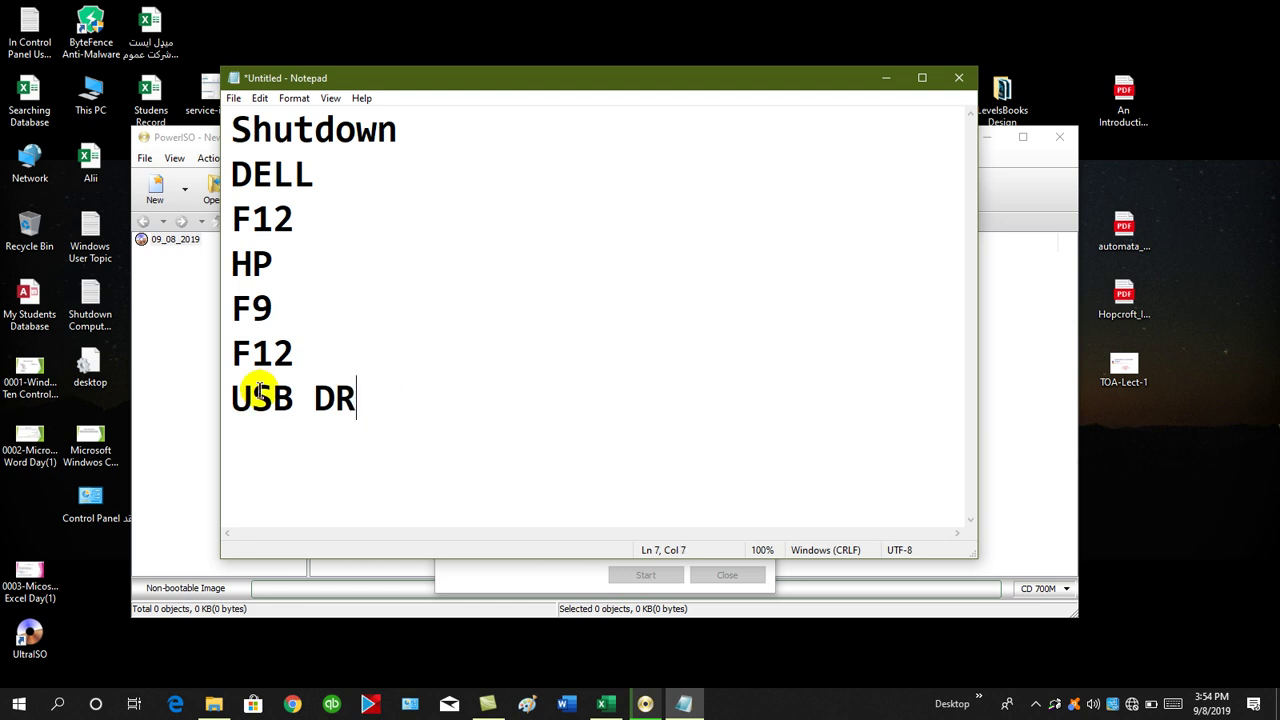
pyautogui.write('rive')
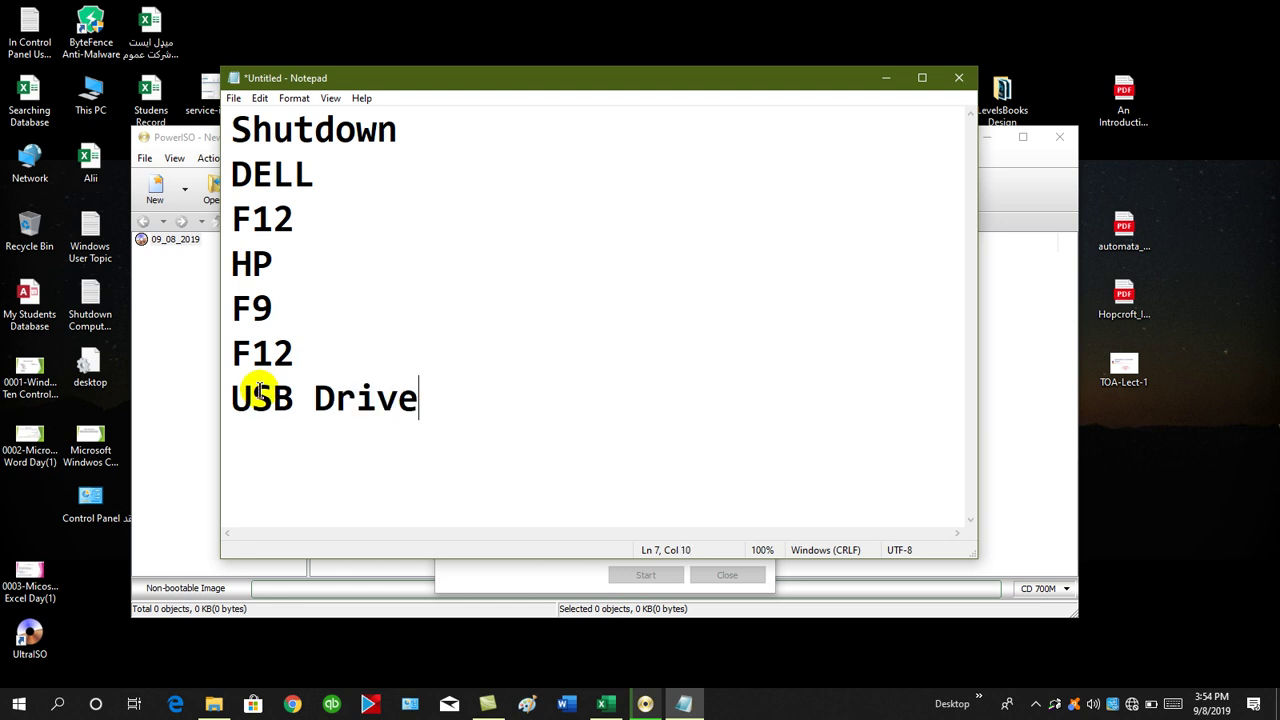
# Open the On-Screen Keyboard with the osk command to view its keys, and close it
pyautogui.press('super+r')
pyautogui.write('osk')
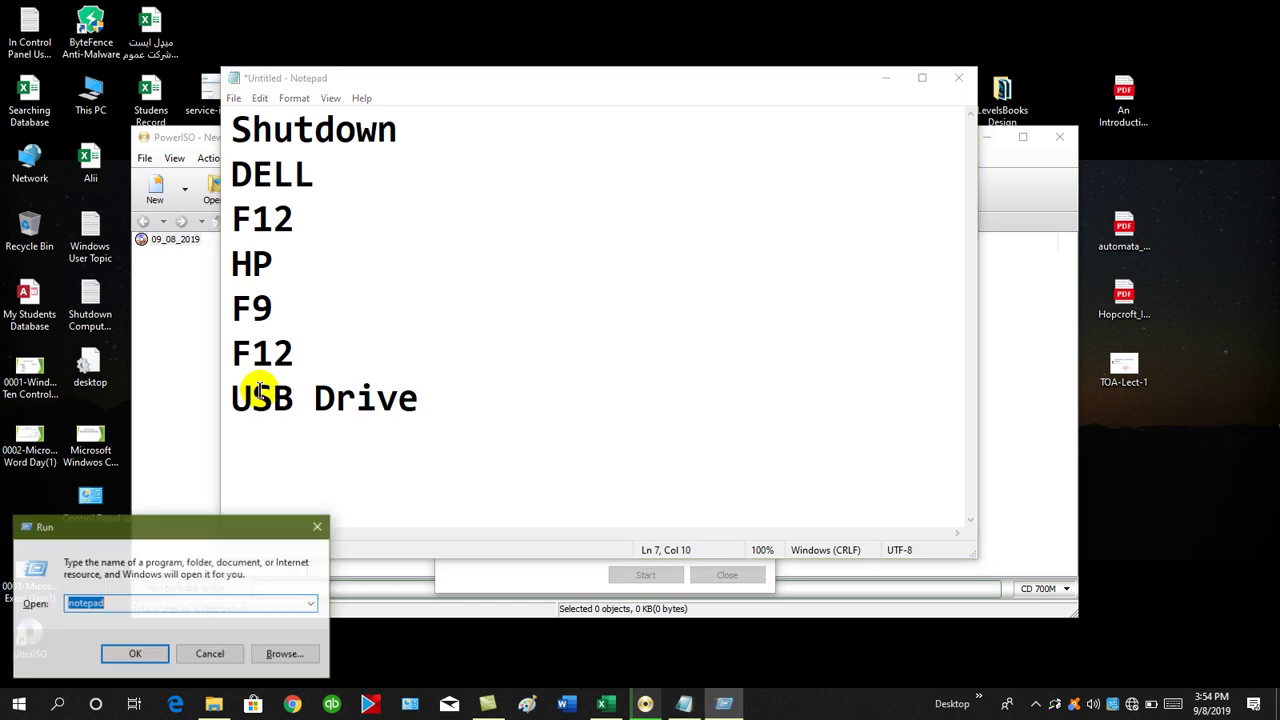
pyautogui.press('Return')
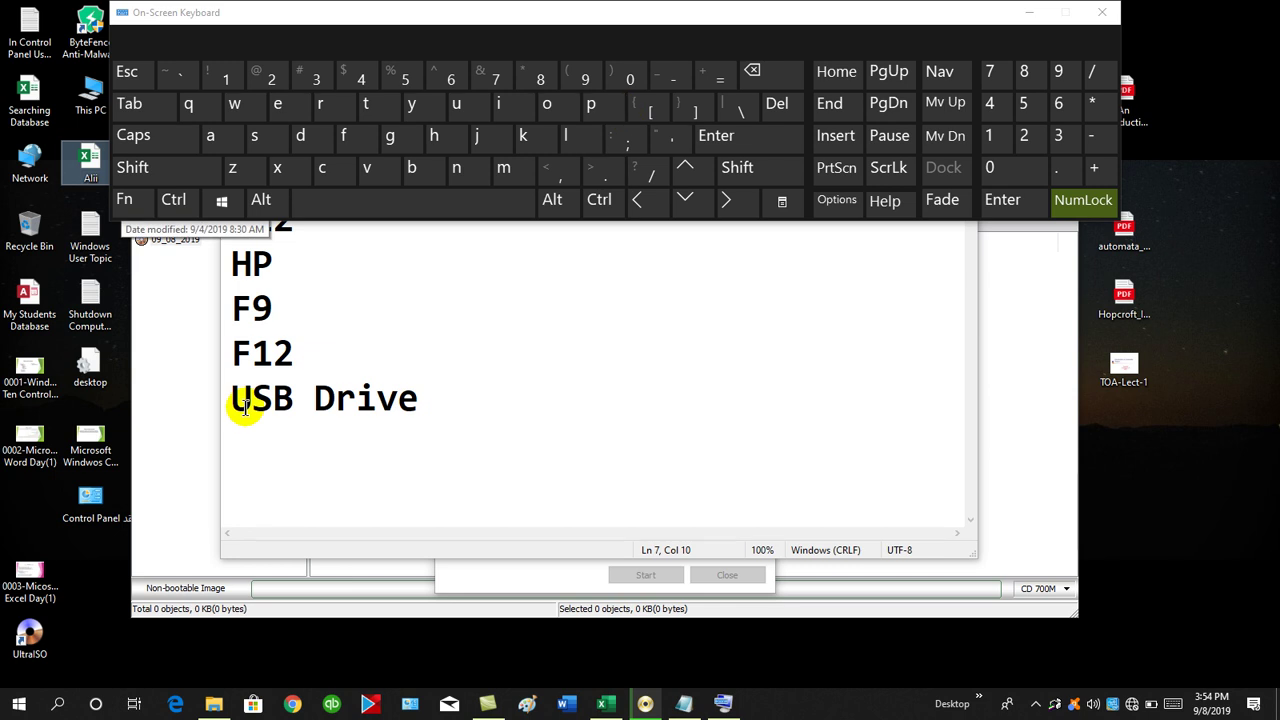
pyautogui.click(1102, 14)
# Extend the last line of the note to read "USB Drive Select Enter" and start a new line
pyautogui.write('Ee')
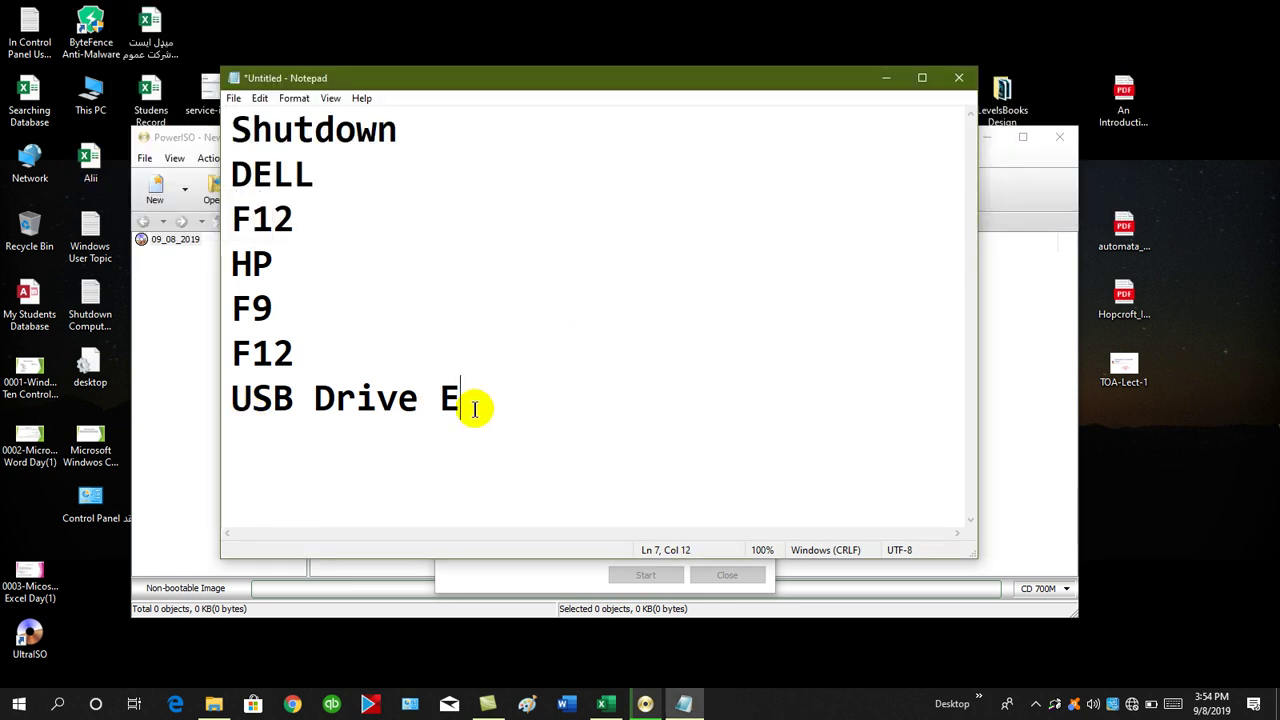
pyautogui.press('BackSpace')
pyautogui.press('BackSpace')
pyautogui.write('Sele')
pyautogui.press('BackSpace')
pyautogui.press('BackSpace')
pyautogui.write('elect E')
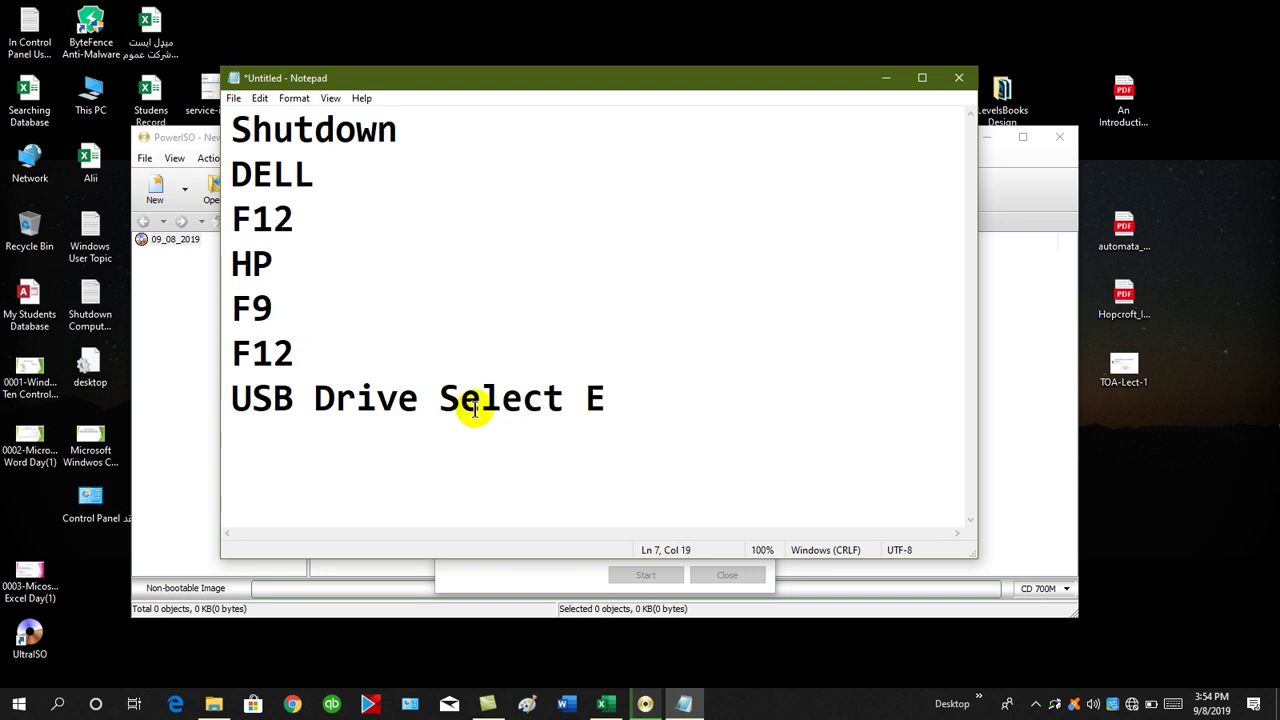
pyautogui.write('ent')
pyautogui.press('BackSpace')
pyautogui.press('BackSpace')
pyautogui.press('BackSpace')
pyautogui.write('nter')
pyautogui.press('Return')
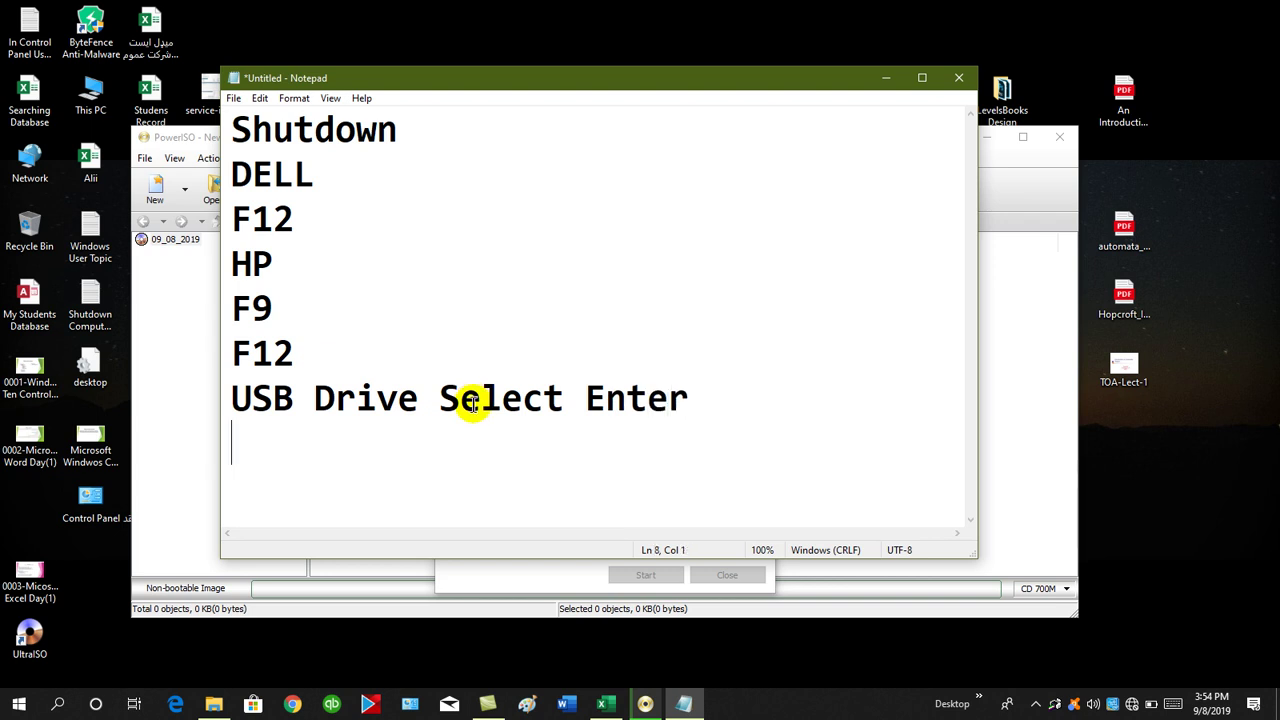
# Add "Windows 7/8/10" as the final line of the note
pyautogui.write('Windo')
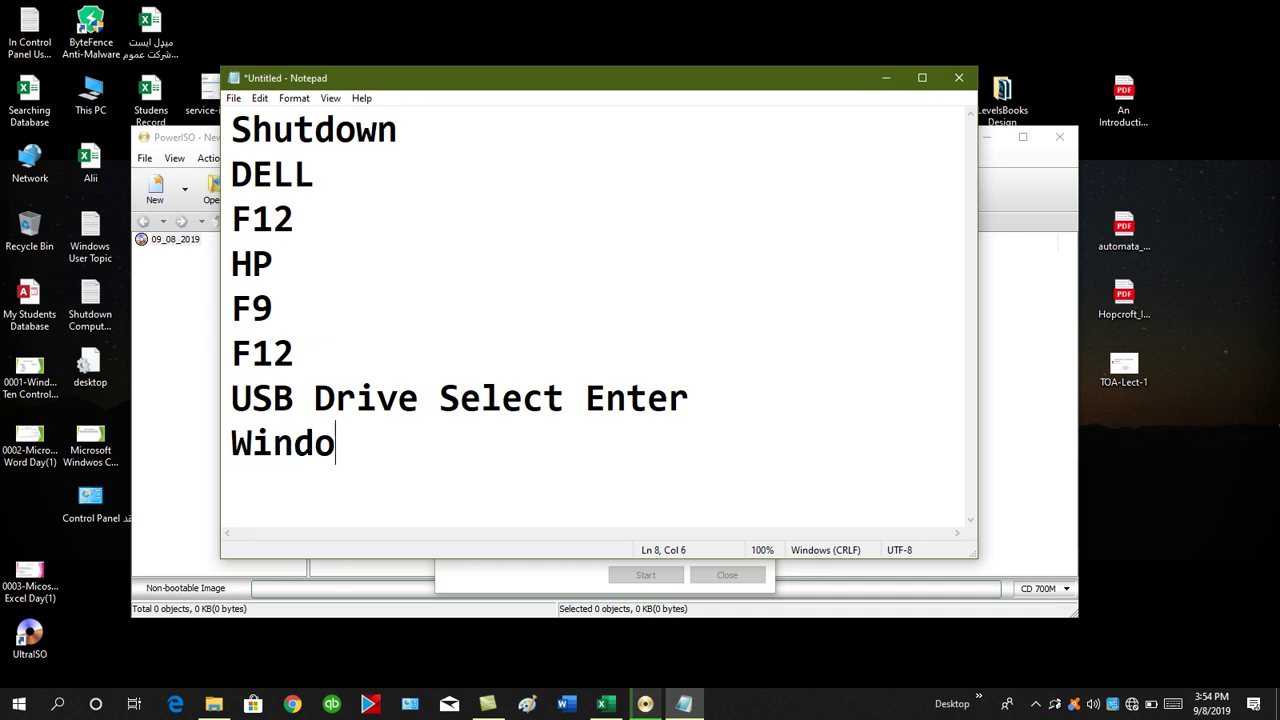
pyautogui.write('ws 7')
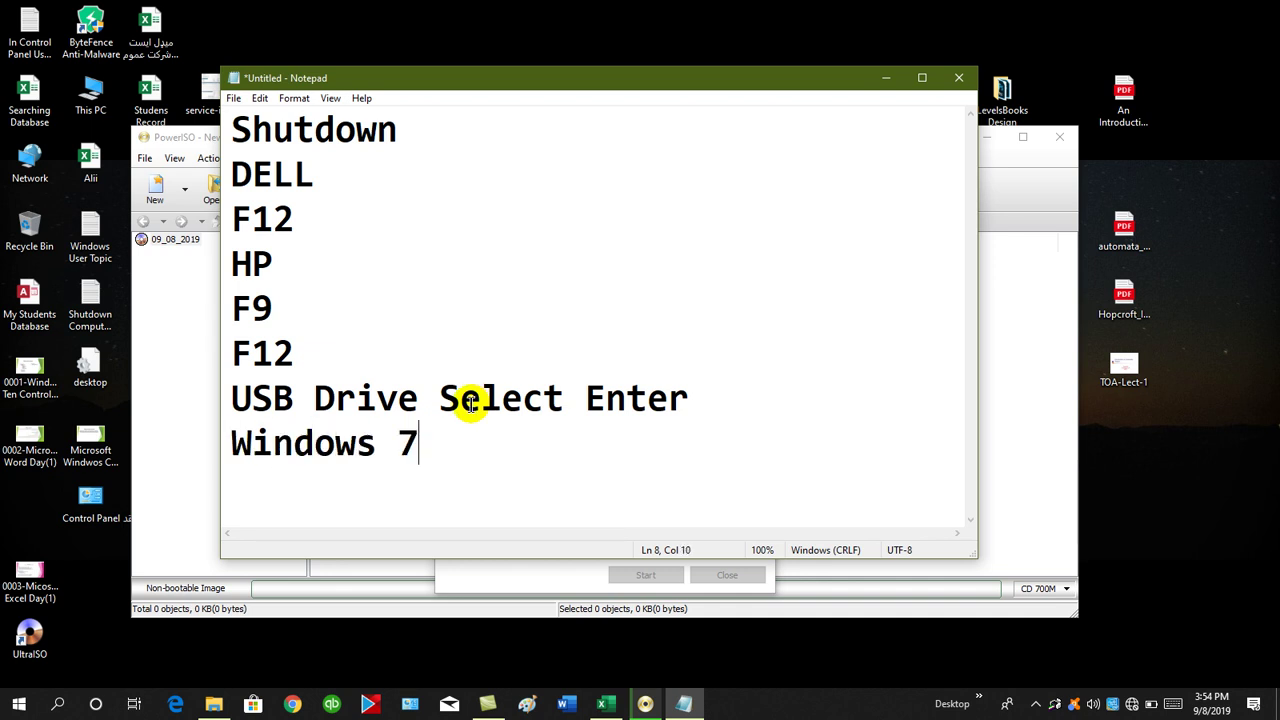
pyautogui.write('8')
pyautogui.press('BackSpace')
pyautogui.write('/8/10')
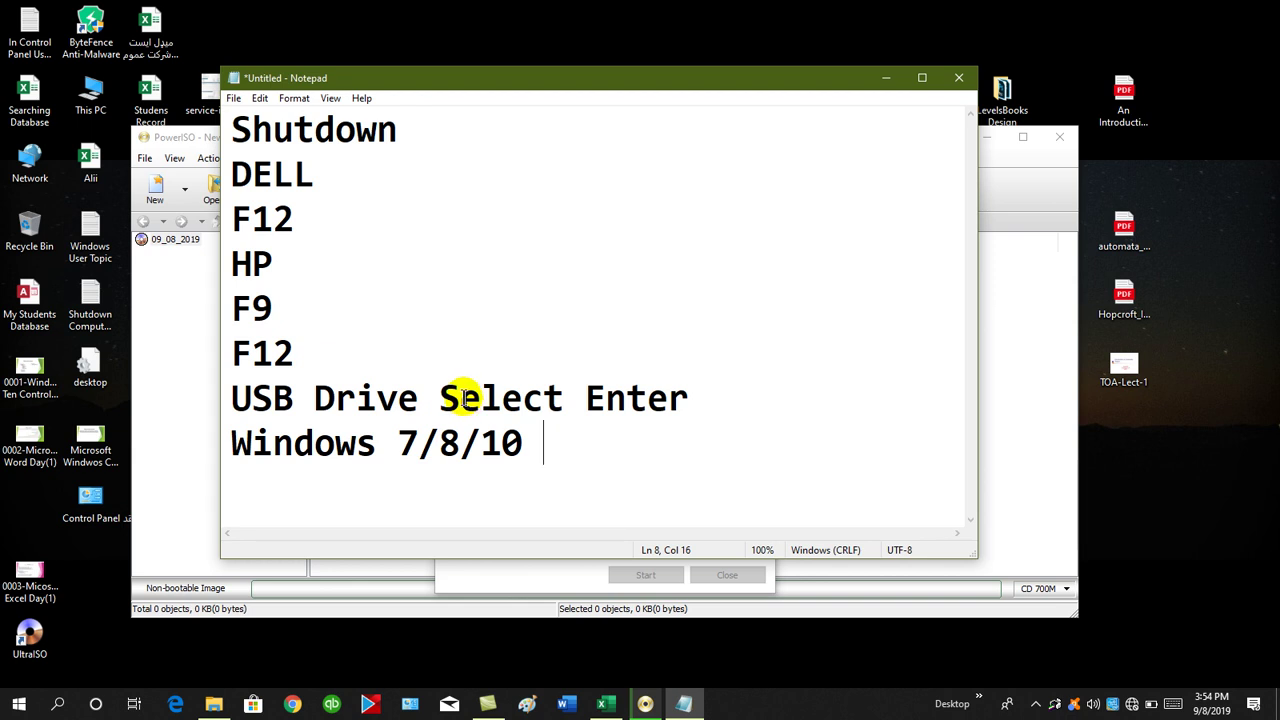
# Close the boot key note without saving it, returning to the USB writing progress
pyautogui.click(953, 87)
pyautogui.click(663, 349)
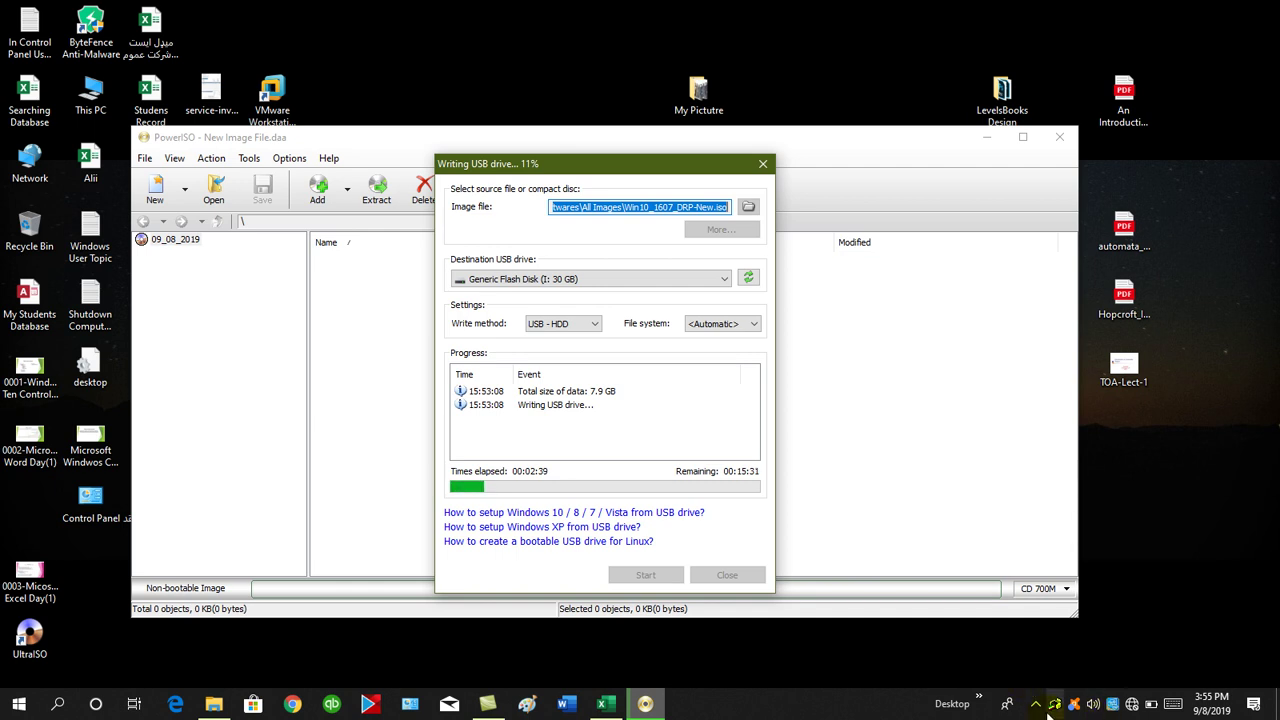
# Show the hidden notification area icons
pyautogui.click(1037, 705)
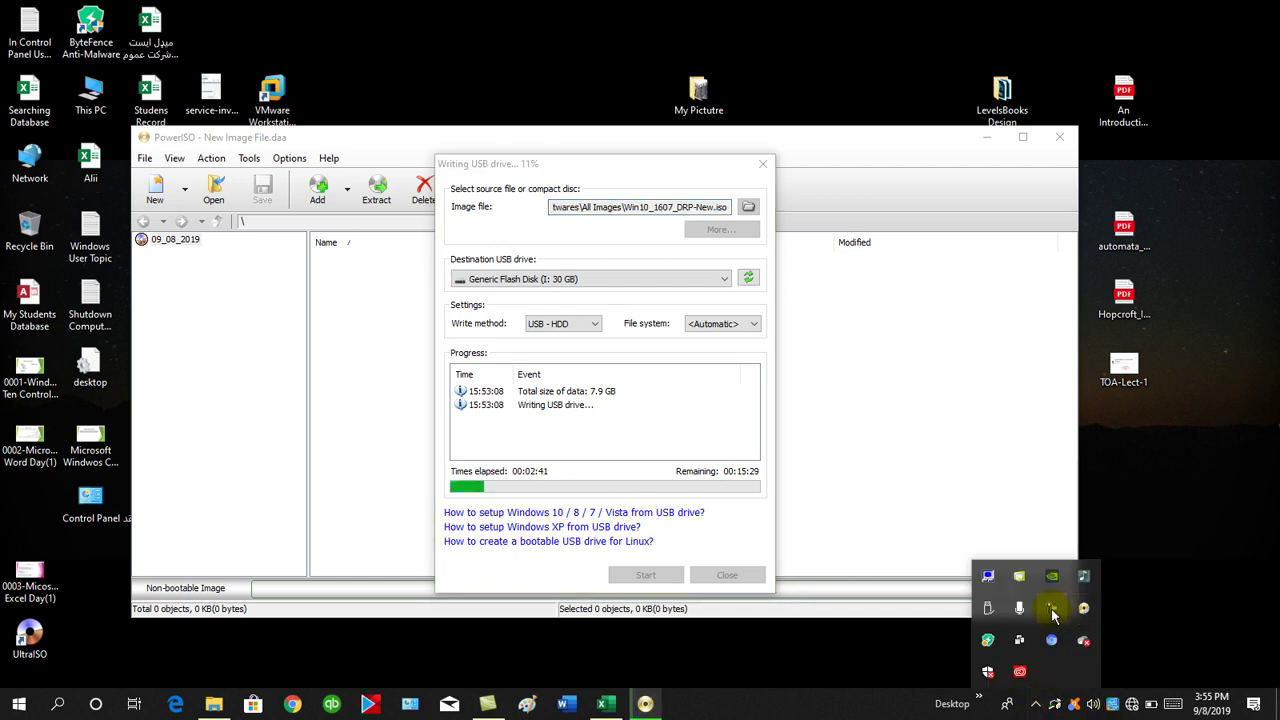